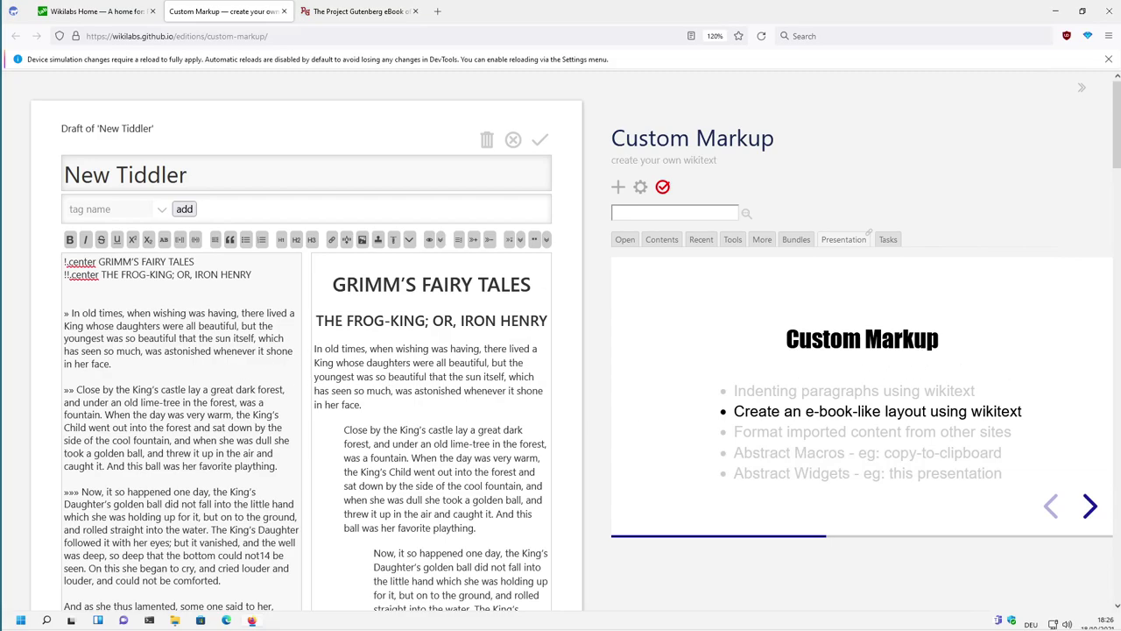
Compare the paragraph layout in the draft's preview with the Frog-King chapter on the Project Gutenberg page
{"action": "left_click_drag", "start_coordinate": [388, 377], "coordinate": [415, 486]}
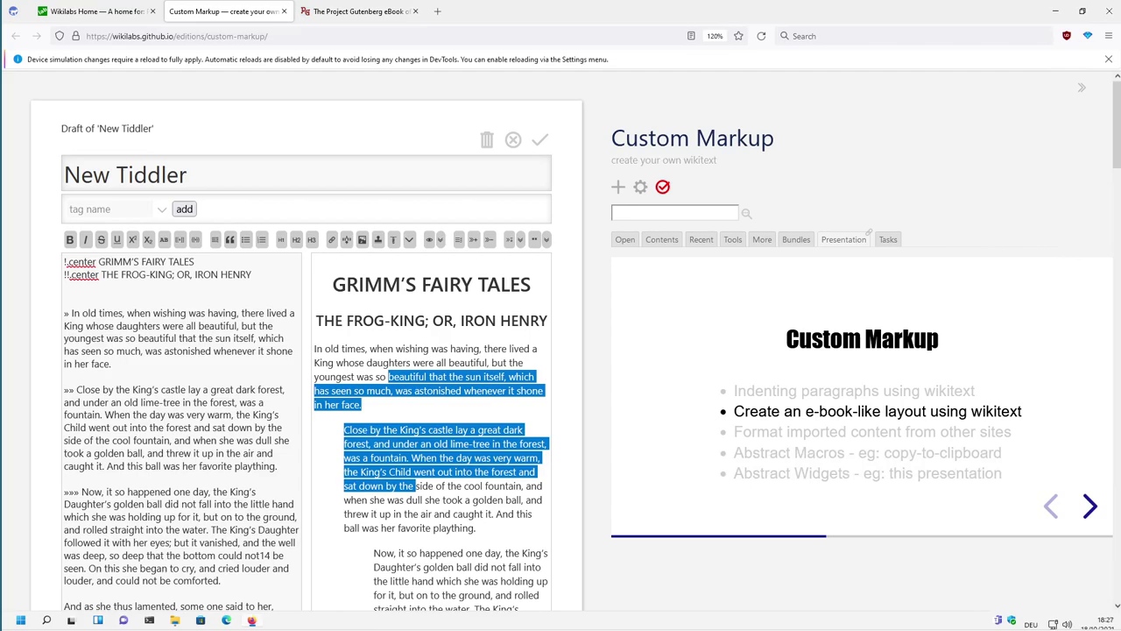
{"action": "left_click", "coordinate": [351, 10]}
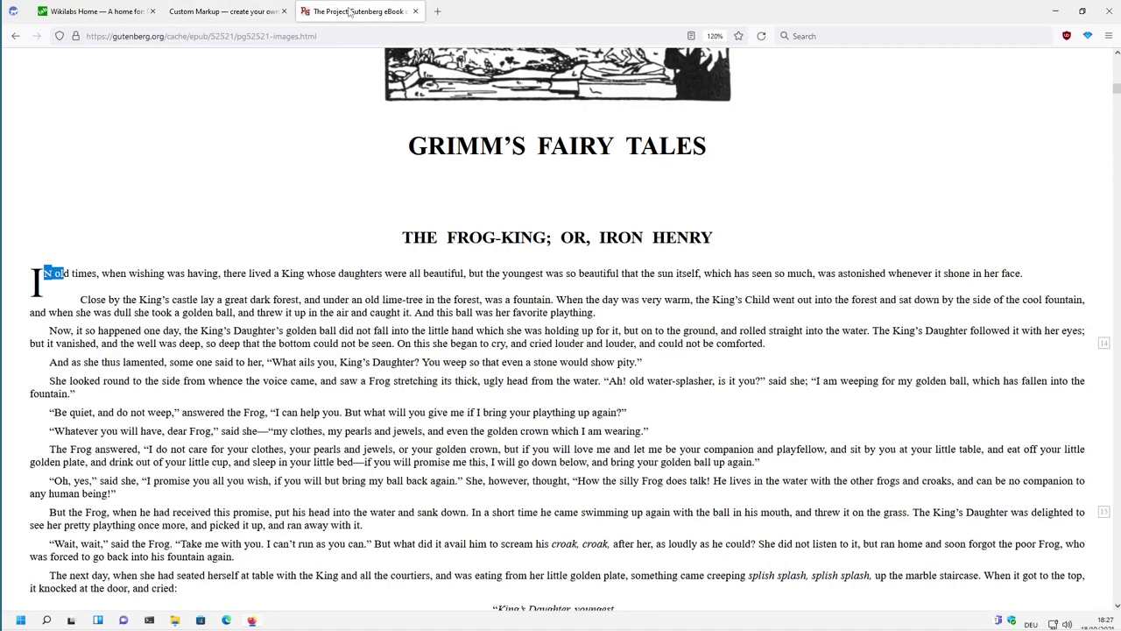
{"action": "left_click_drag", "start_coordinate": [273, 272], "coordinate": [308, 431]}
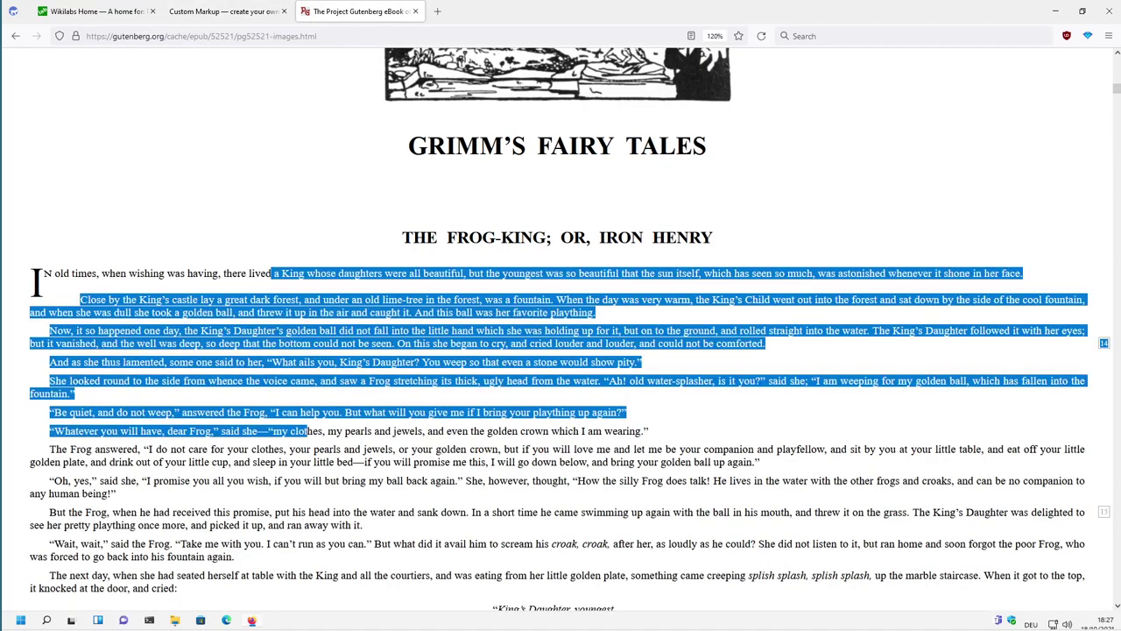
{"action": "left_click", "coordinate": [308, 431]}
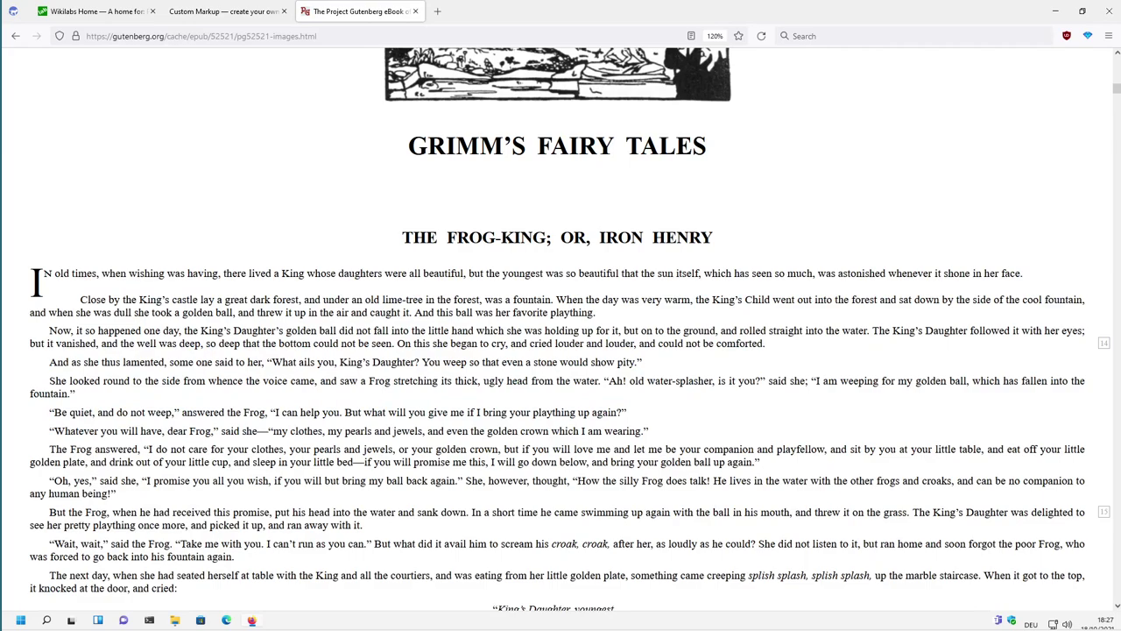
{"action": "left_click_drag", "start_coordinate": [69, 273], "coordinate": [26, 274]}
{"action": "left_click", "coordinate": [232, 11]}
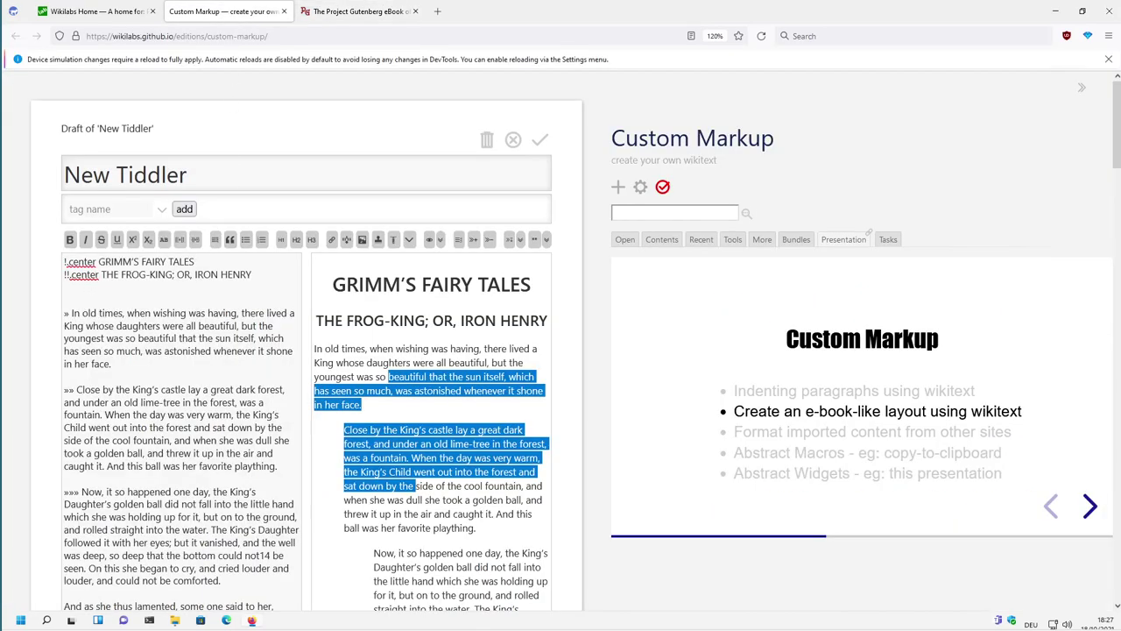
Hide the sidebar and add the .cap class to the opening "In old times" paragraph's » prefix
{"action": "left_click", "coordinate": [1082, 87]}
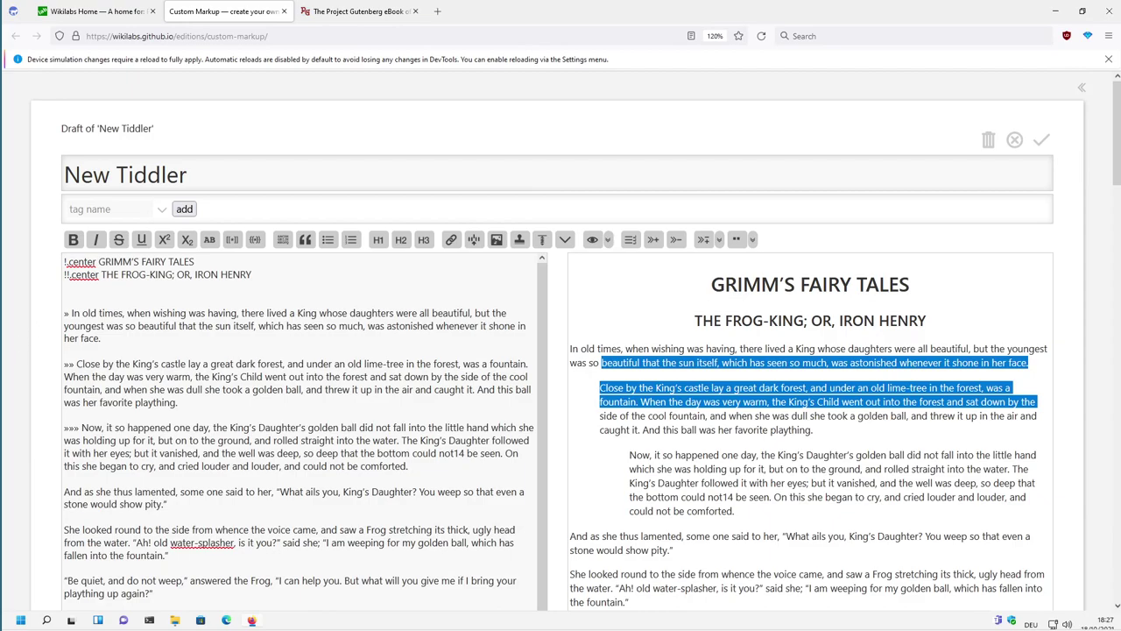
{"action": "type", "text": ".cap"}
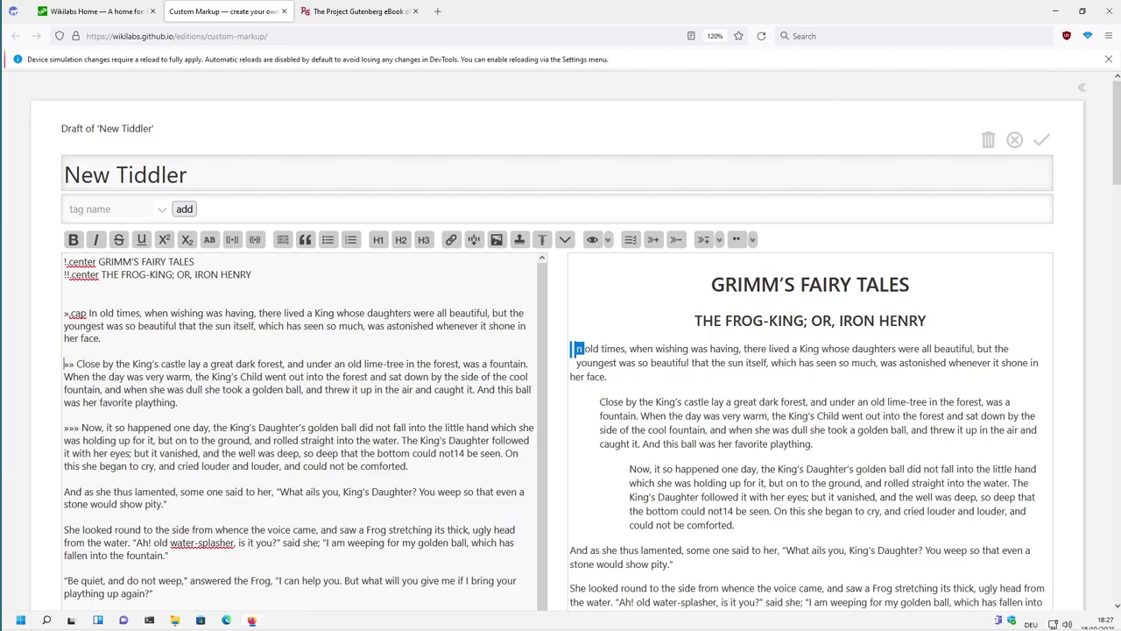
Replace the »» prefix of the "Close by the King's castle" paragraph with ».text-indent
{"action": "key", "text": "BackSpace"}
{"action": "type", "text": ".text"}
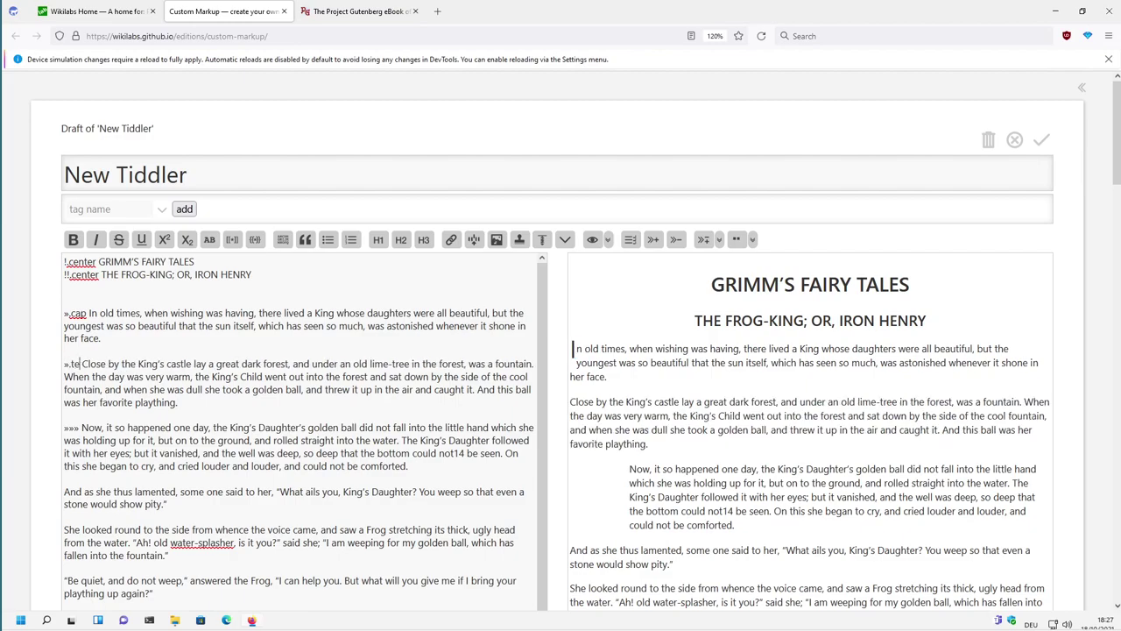
{"action": "type", "text": "-indent"}
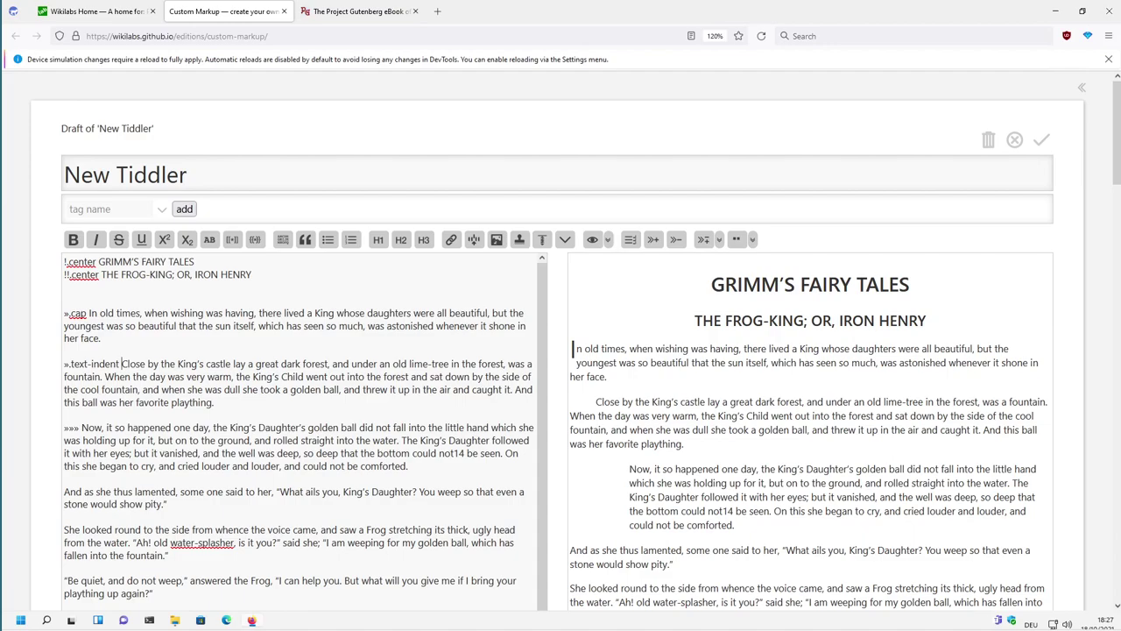
Copy the ».text-indent prefix and use it to replace the »»» prefix of the "Now, it so happened one day" paragraph
{"action": "key", "text": "shift+Home"}
{"action": "key", "text": "ctrl+c"}
{"action": "key", "text": "BackSpace"}
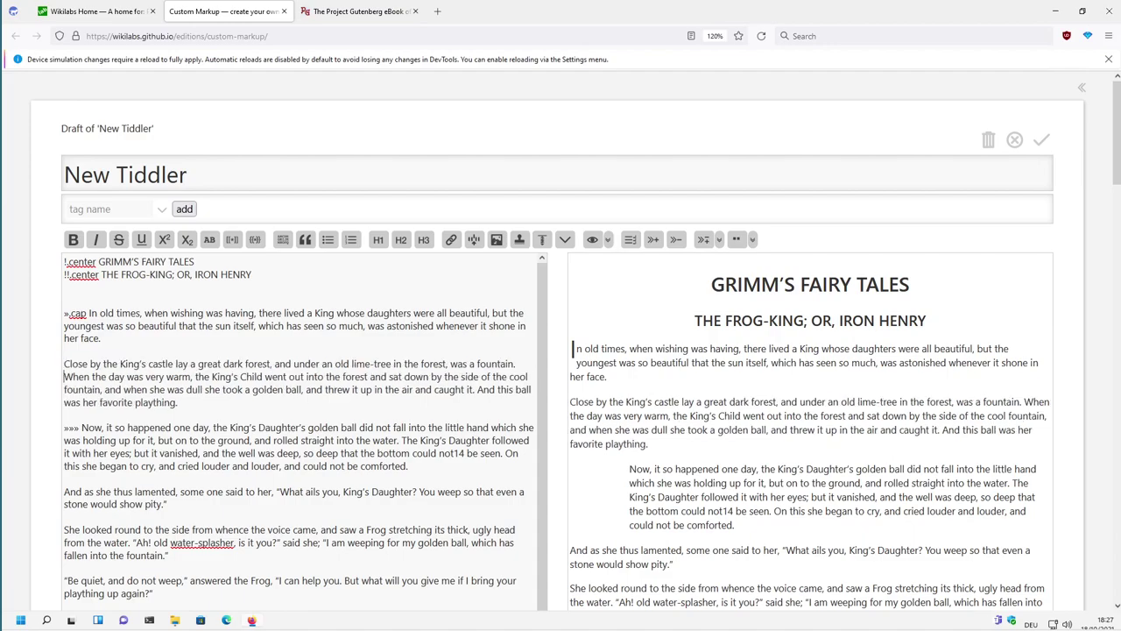
{"action": "key", "text": "ctrl+z"}
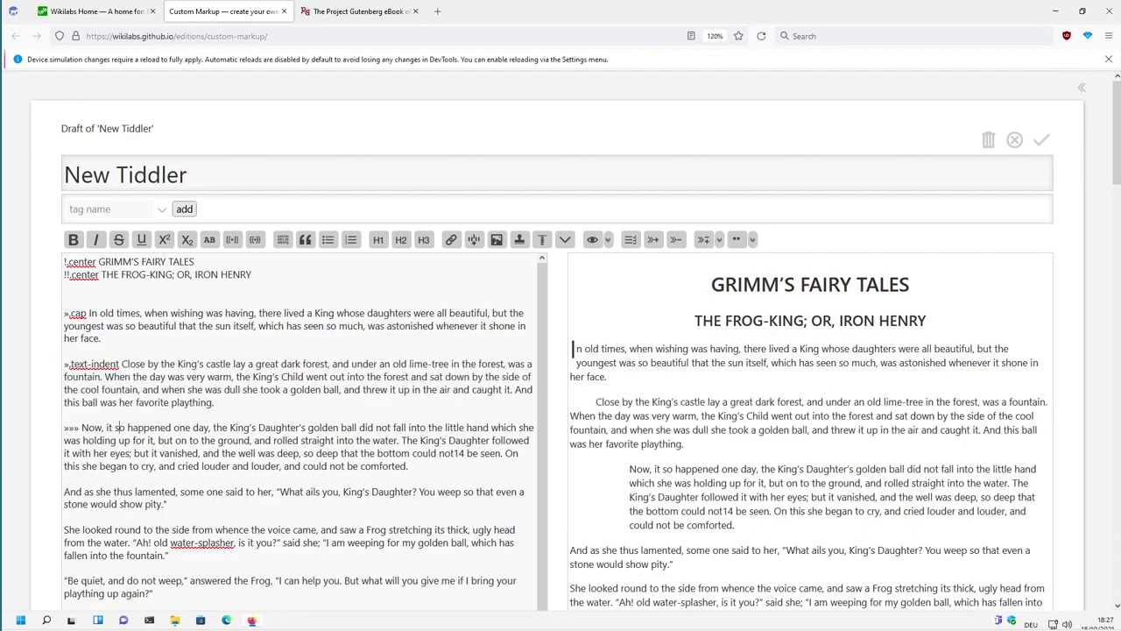
{"action": "key", "text": "ctrl+v"}
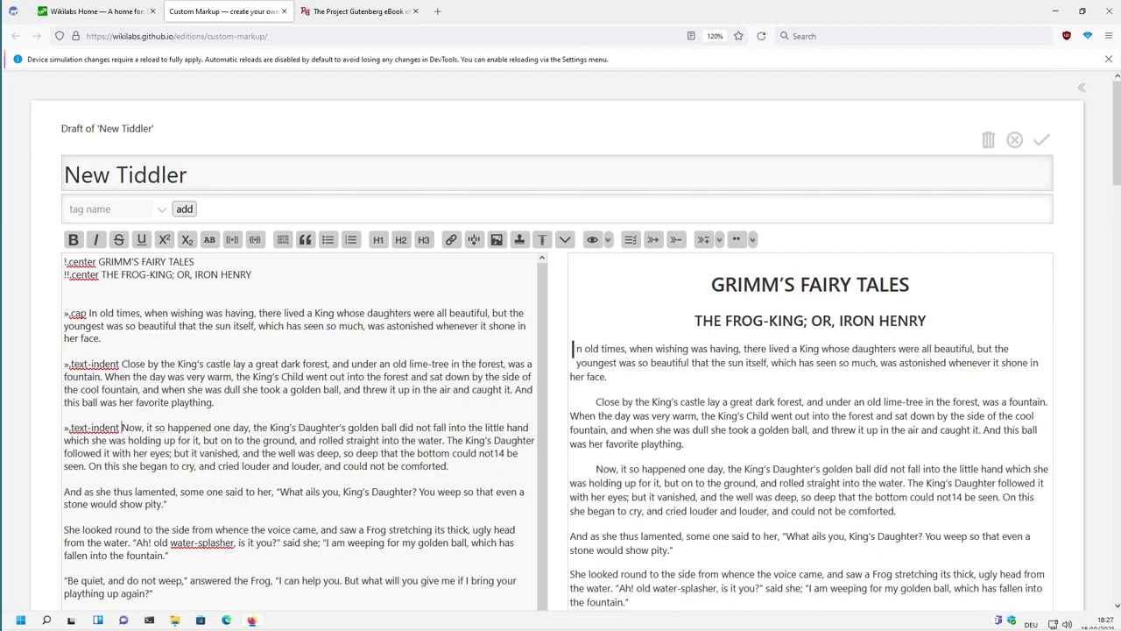
Undo the pasted prefix and strip the prefixes from the "Close by the King's castle" and "Now, it so happened" paragraphs
{"action": "key", "text": "ctrl+z"}
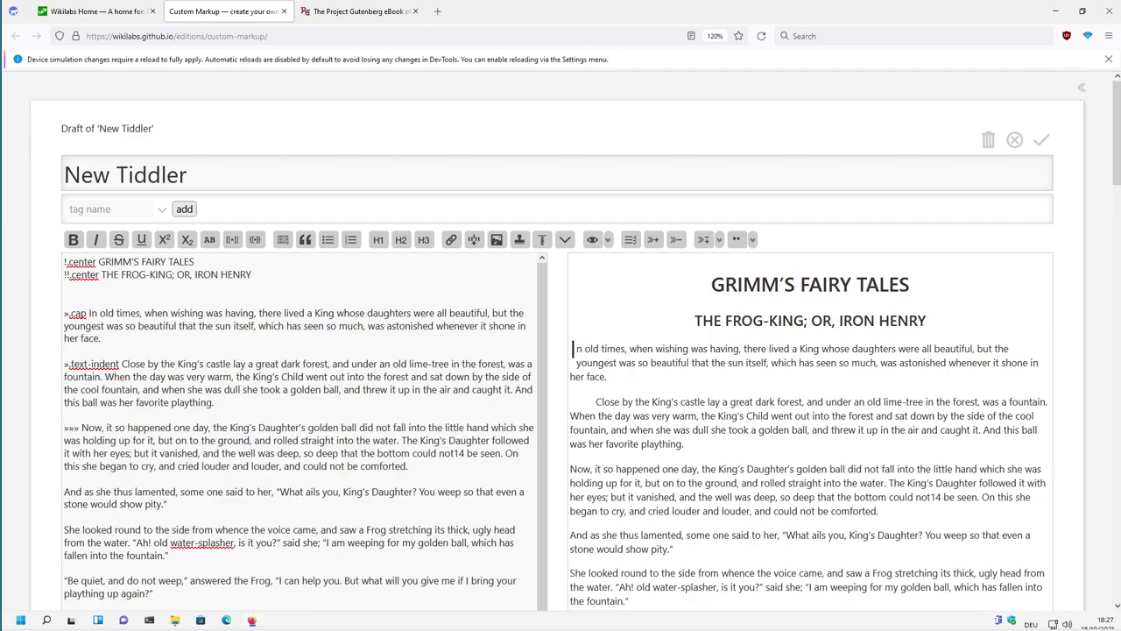
{"action": "key", "text": "ctrl+z"}
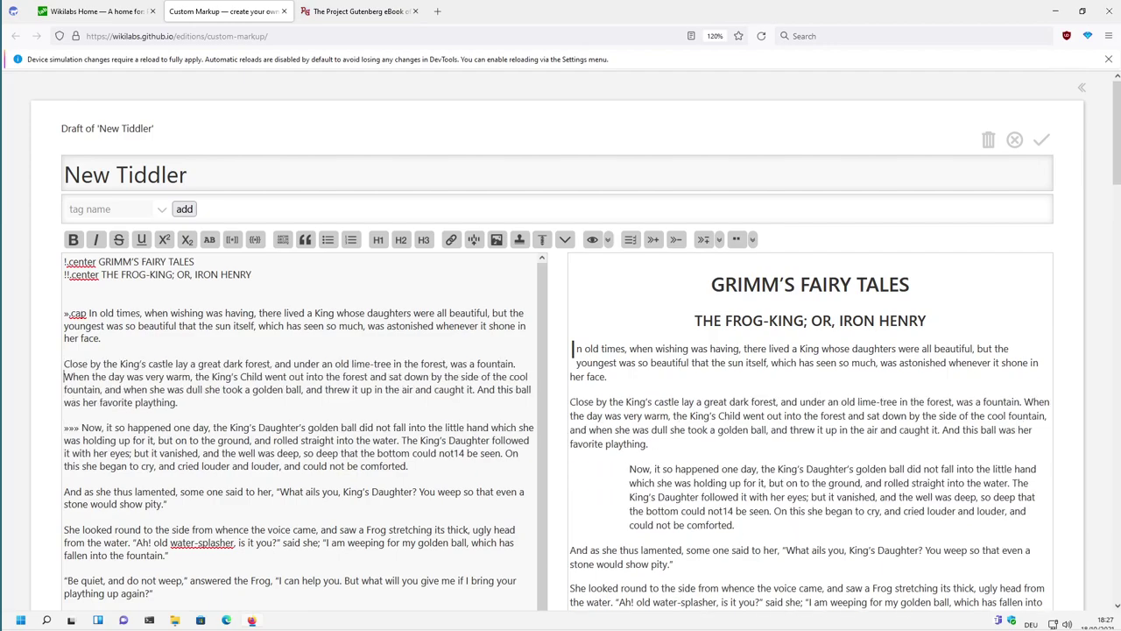
{"action": "key", "text": "Down"}
{"action": "key", "text": "Down"}
{"action": "key", "text": "Delete"}
{"action": "key", "text": "Delete"}
{"action": "key", "text": "Delete"}
{"action": "key", "text": "Delete"}
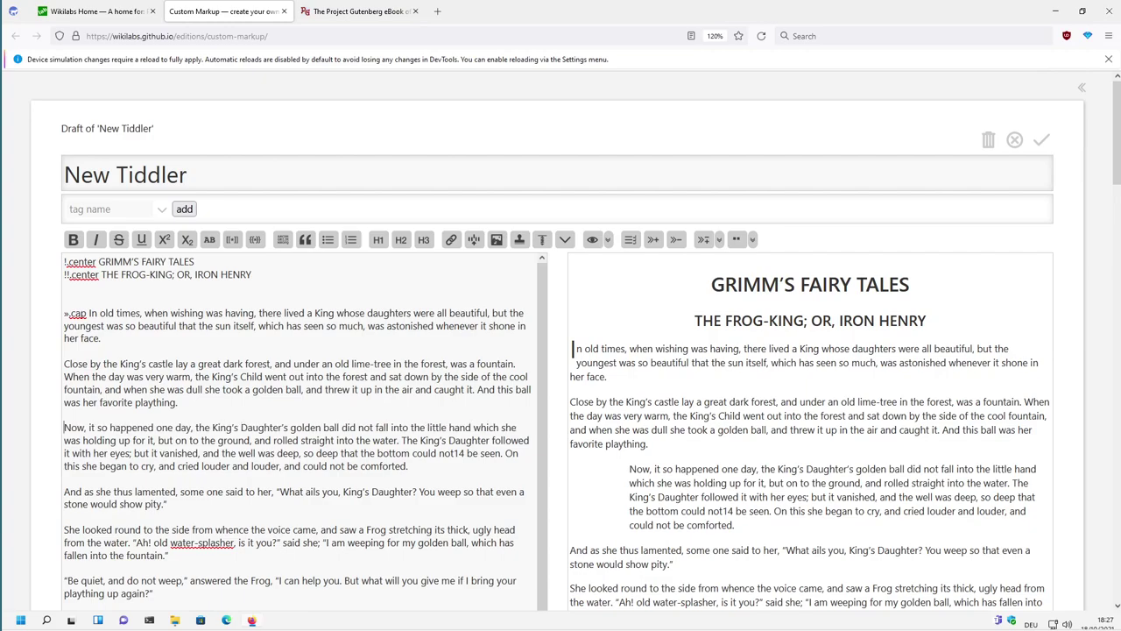
Open the configuration of the temp-set line prefixes and create a new prefix named text-indent-snippet in slot 1
{"action": "left_click", "coordinate": [719, 239]}
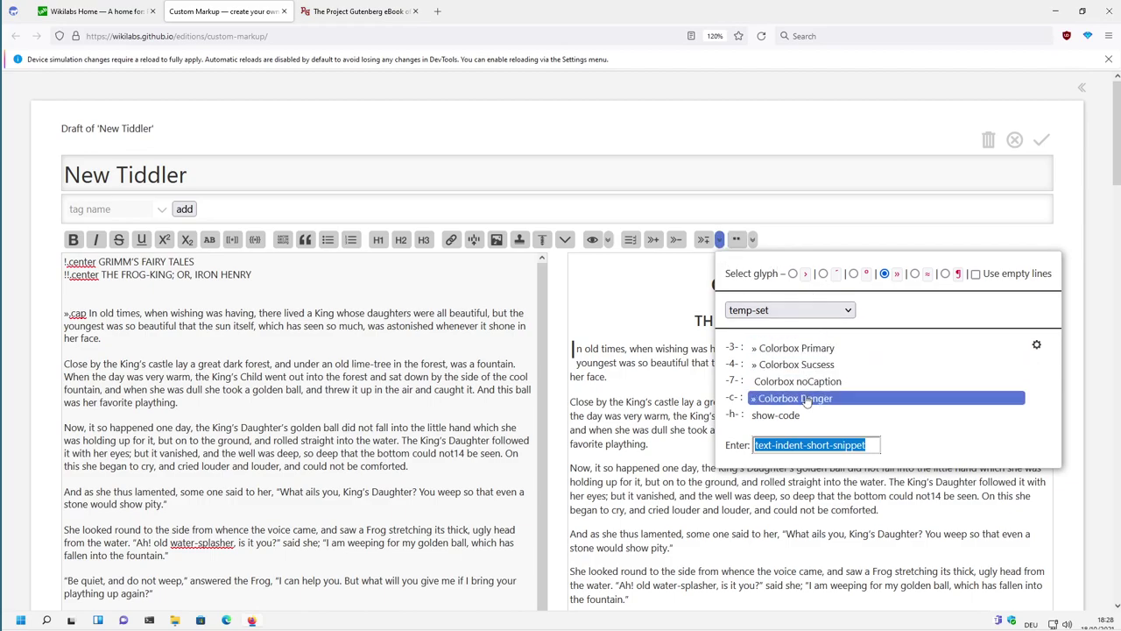
{"action": "left_click", "coordinate": [1041, 347]}
{"action": "left_click", "coordinate": [1041, 347]}
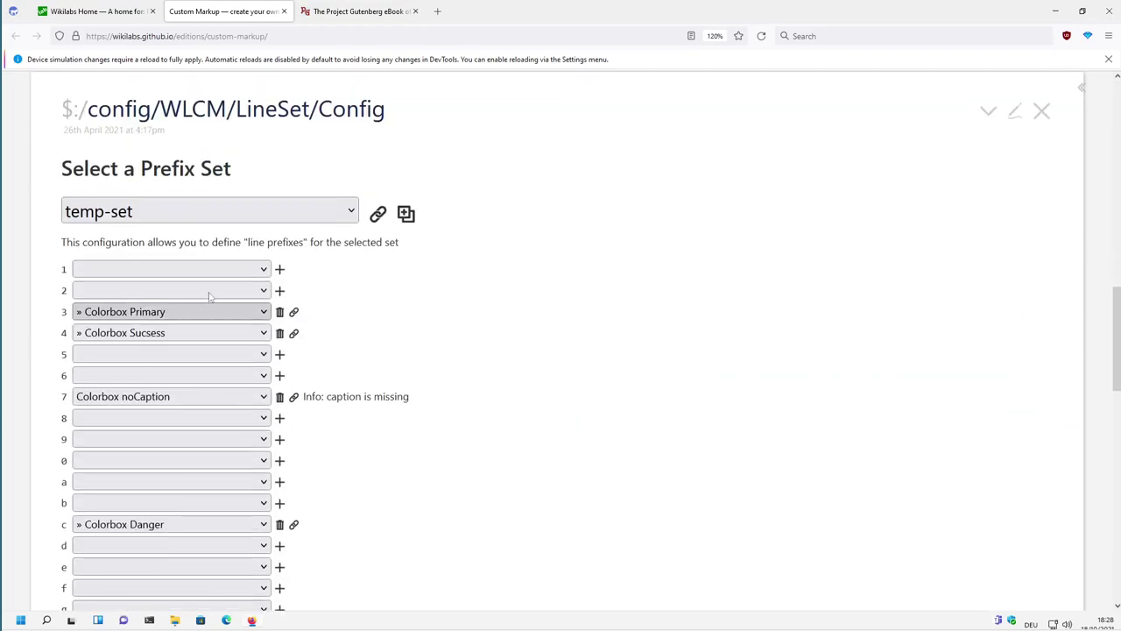
{"action": "left_click", "coordinate": [280, 270]}
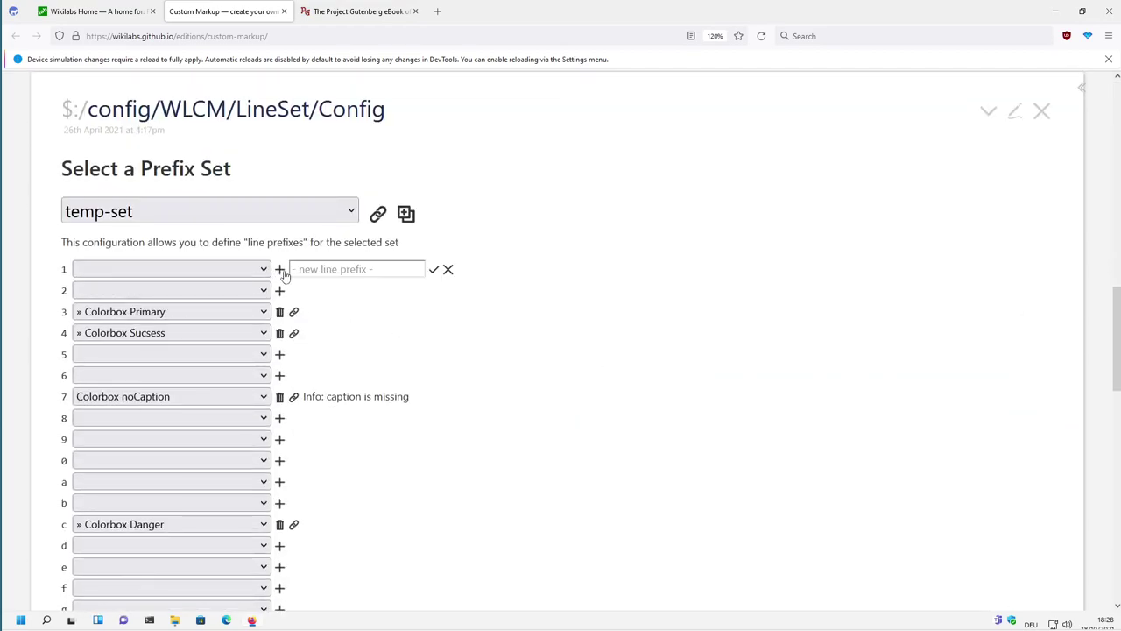
{"action": "type", "text": "te"}
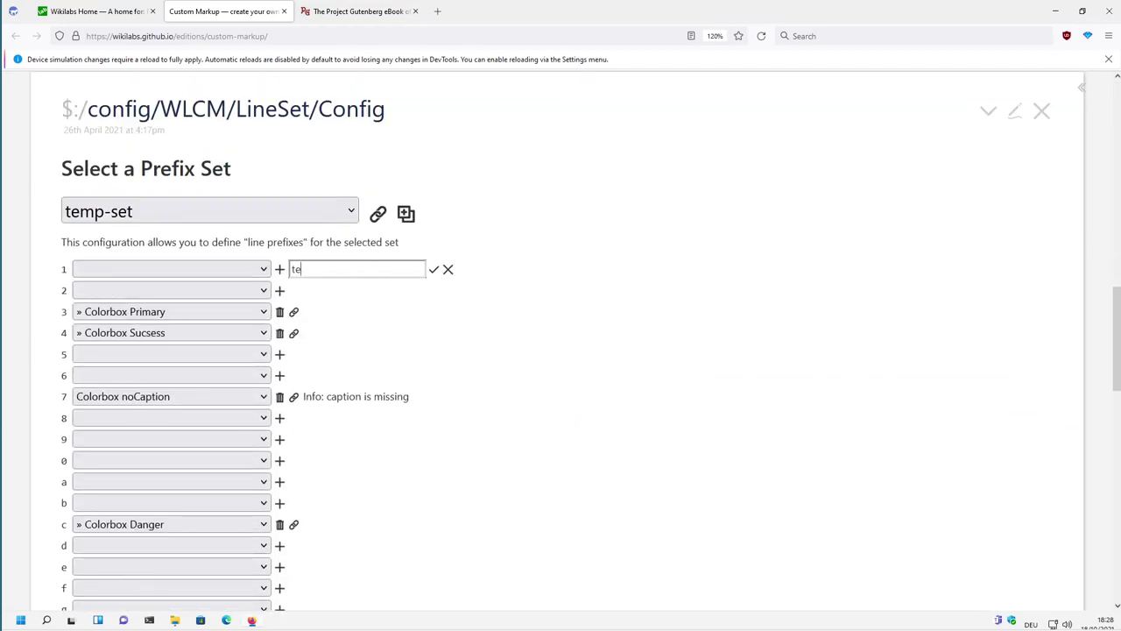
{"action": "type", "text": "xt-indent-snippet"}
{"action": "key", "text": "Return"}
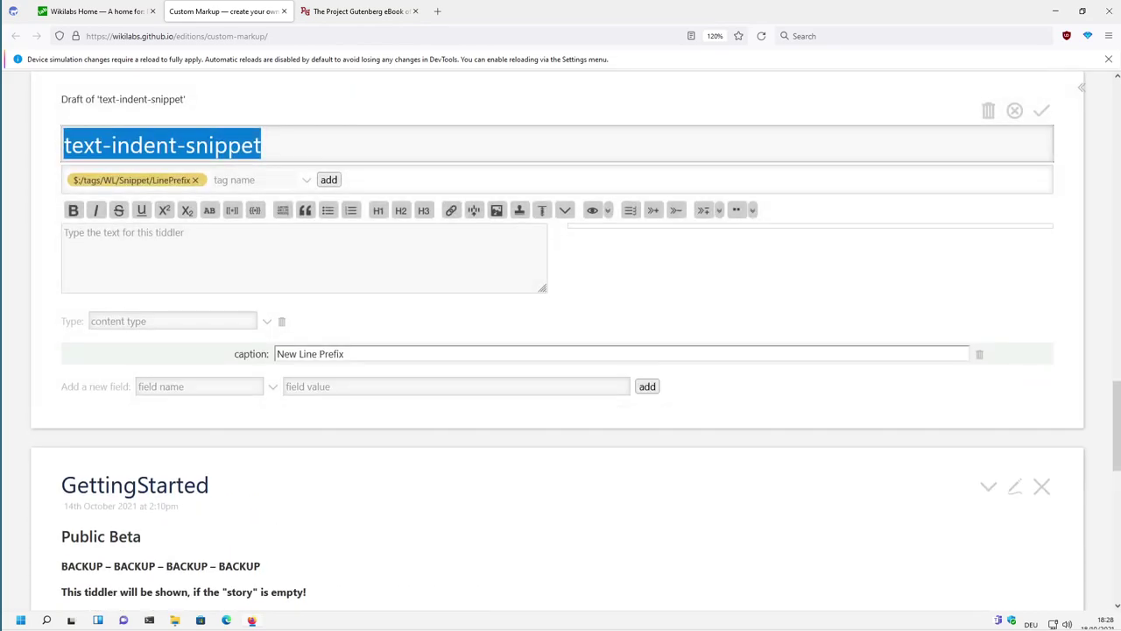
Set both the caption and the text of text-indent-snippet to ».text-indent and save the tiddler
{"action": "left_click", "coordinate": [315, 353]}
{"action": "type", "text": "»text-indent"}
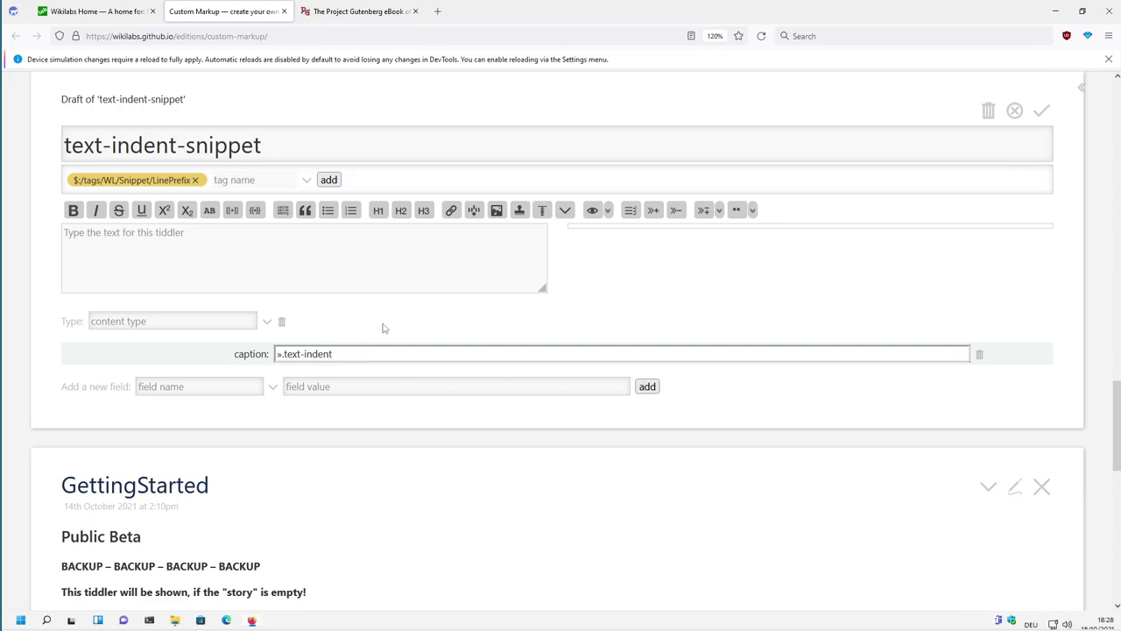
{"action": "key", "text": "shift+Tab"}
{"action": "key", "text": "shift+Tab"}
{"action": "key", "text": "shift+Tab"}
{"action": "type", "text": "```"}
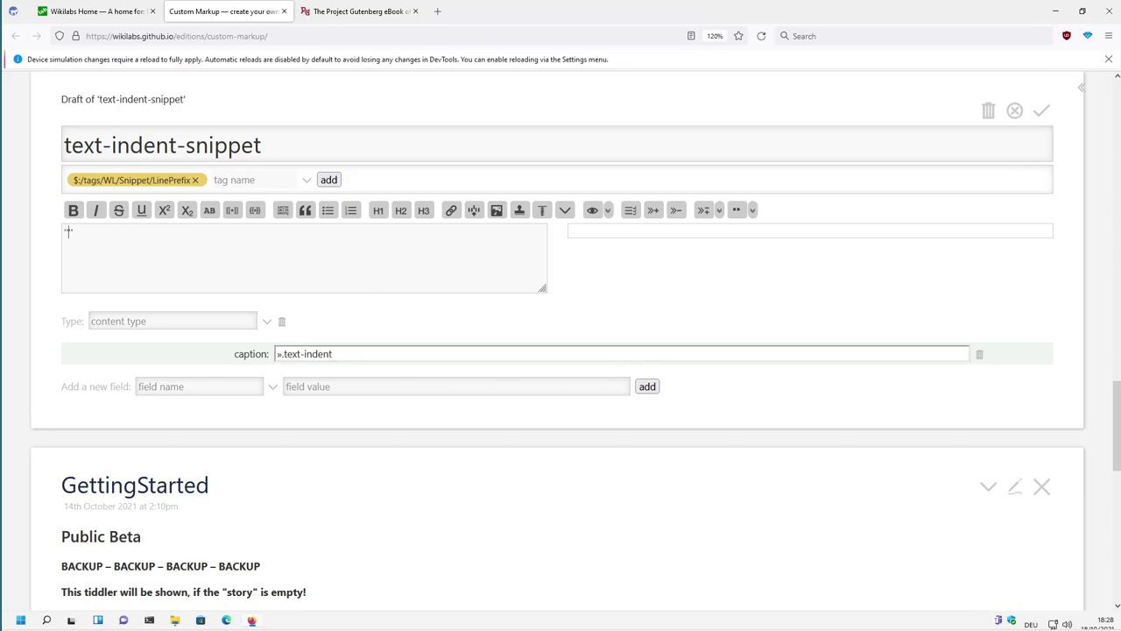
{"action": "key", "text": "ctrl+a"}
{"action": "key", "text": "ctrl+v"}
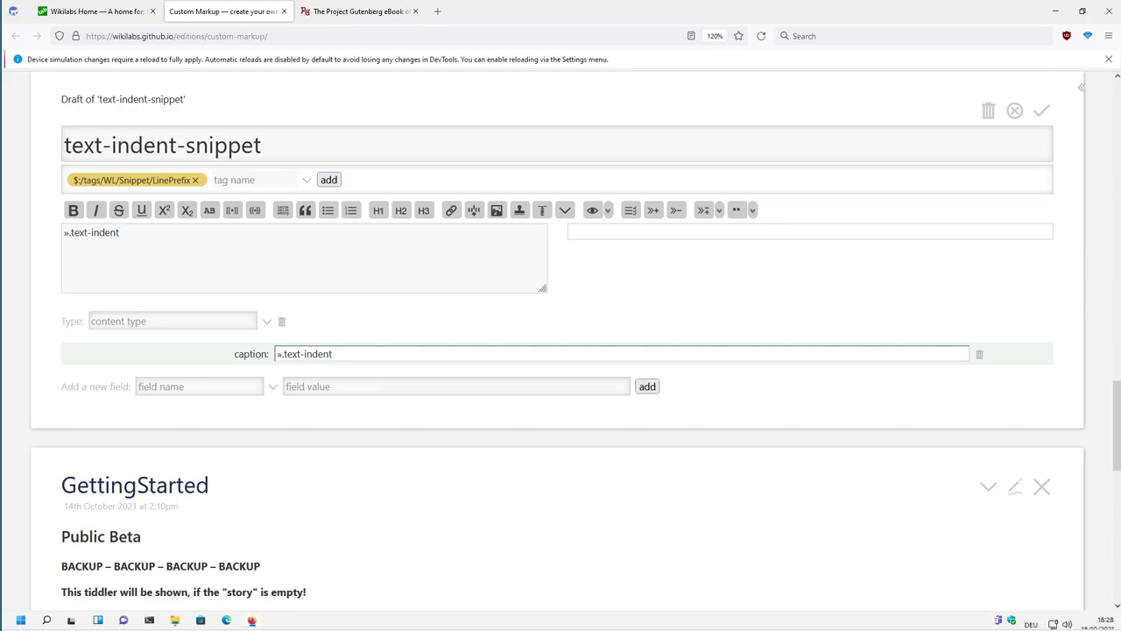
{"action": "key", "text": "ctrl+a"}
{"action": "key", "text": "Right"}
{"action": "left_click", "coordinate": [1041, 111]}
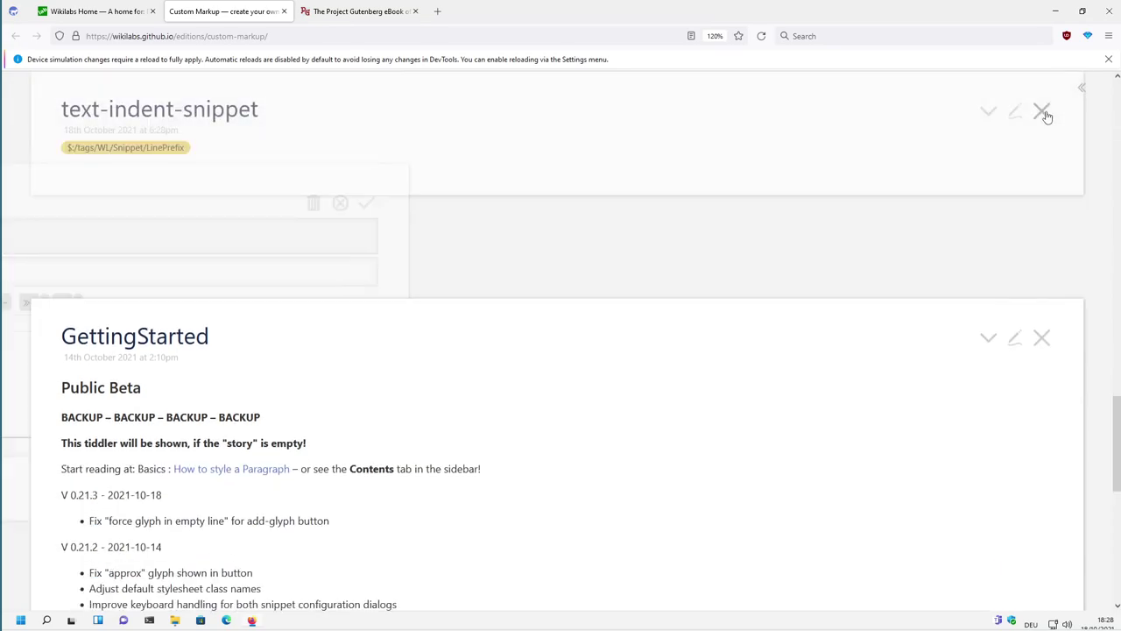
Apply the ».text-indent line prefix from temp-set to all draft paragraphs from "Close by the King's castle" to the end
{"action": "scroll", "coordinate": [989, 253], "scroll_direction": "up", "scroll_amount": 10}
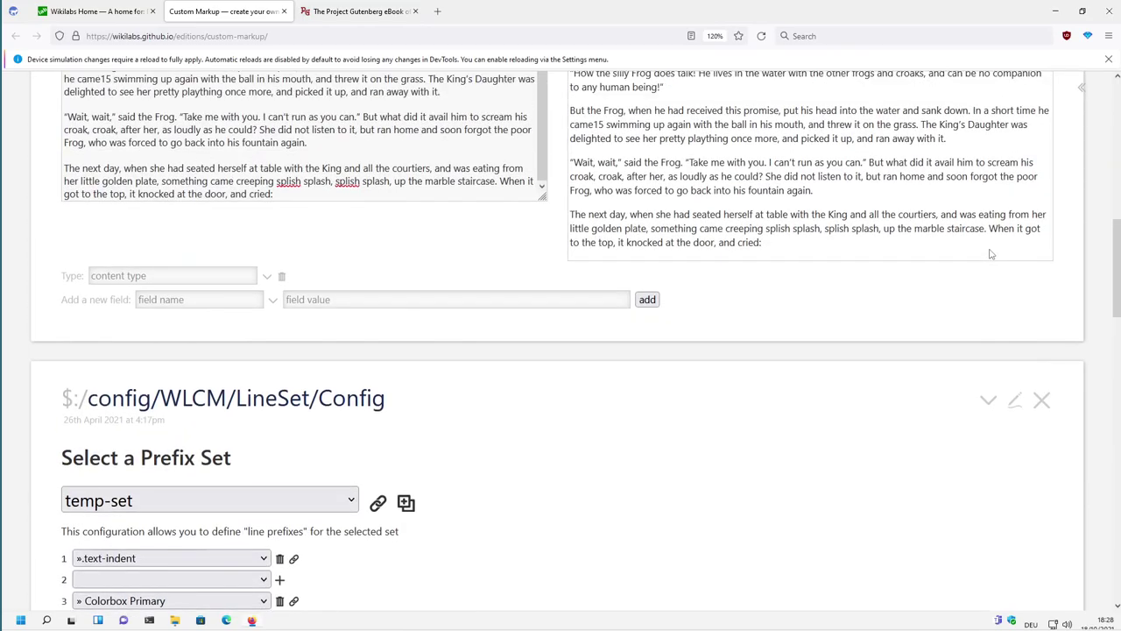
{"action": "scroll", "coordinate": [991, 254], "scroll_direction": "up", "scroll_amount": 5}
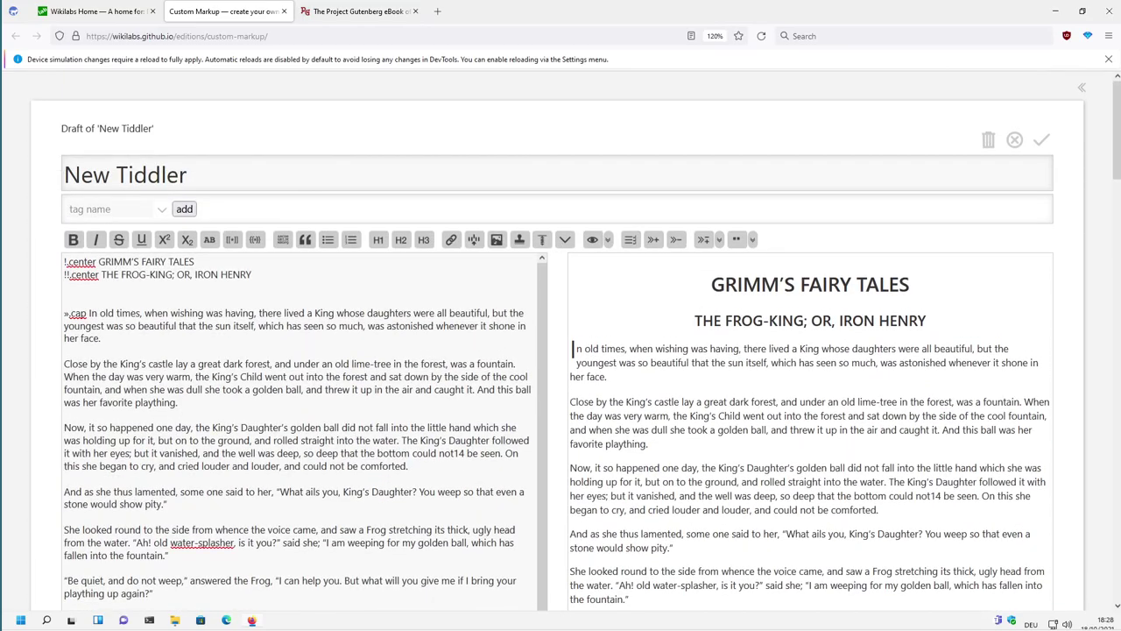
{"action": "left_click", "coordinate": [719, 241]}
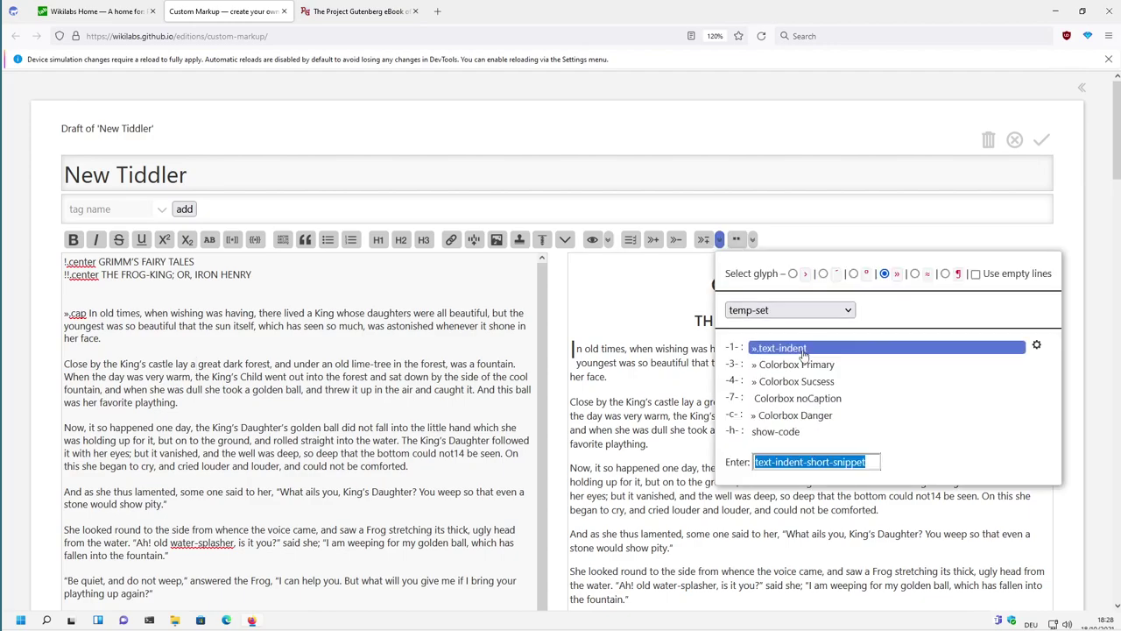
{"action": "key", "text": "Escape"}
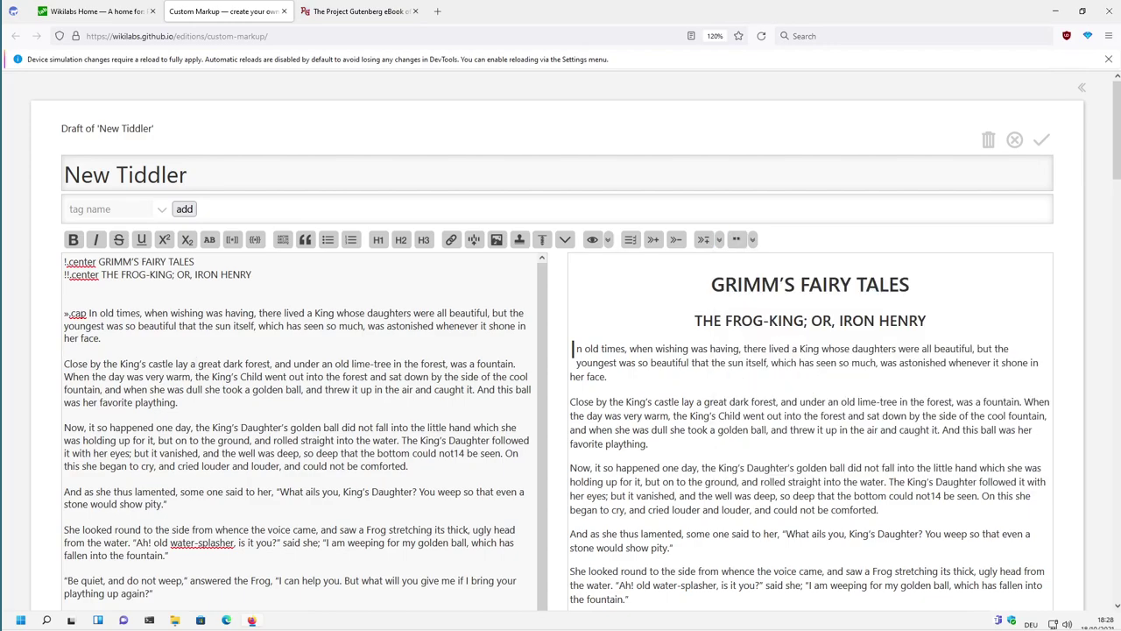
{"action": "key", "text": "ctrl+shift+End"}
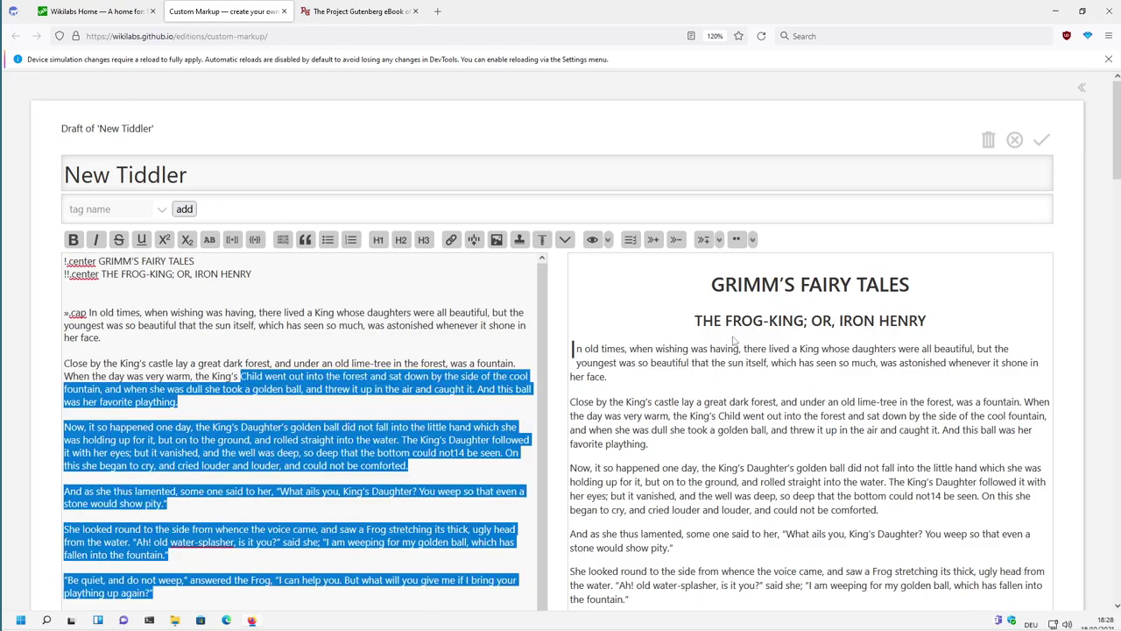
{"action": "left_click", "coordinate": [719, 239]}
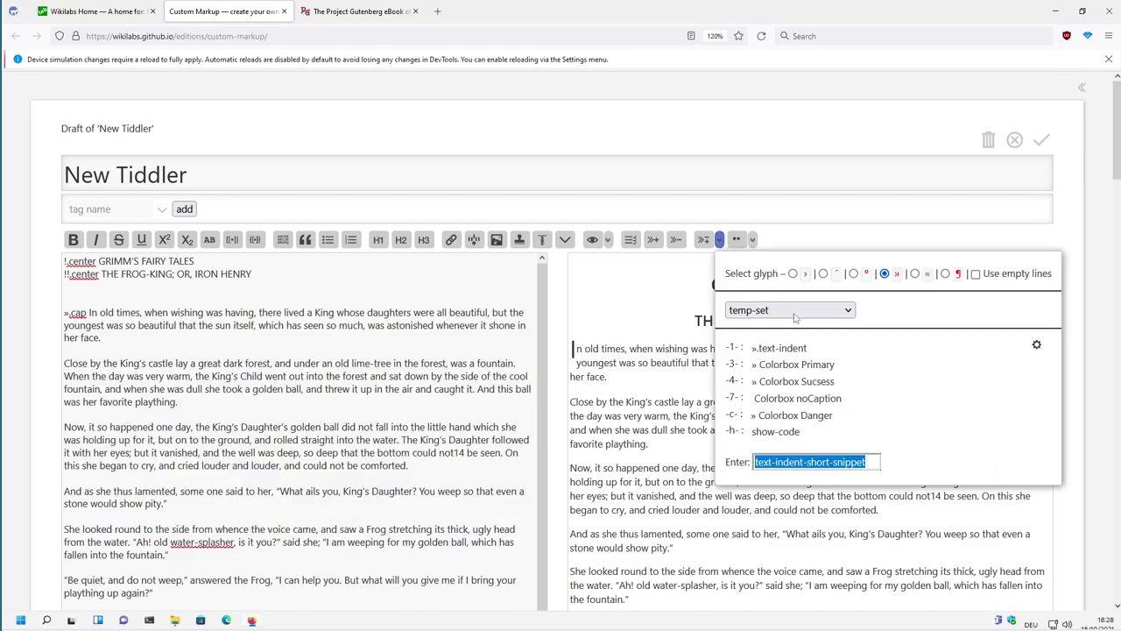
{"action": "left_click", "coordinate": [801, 350]}
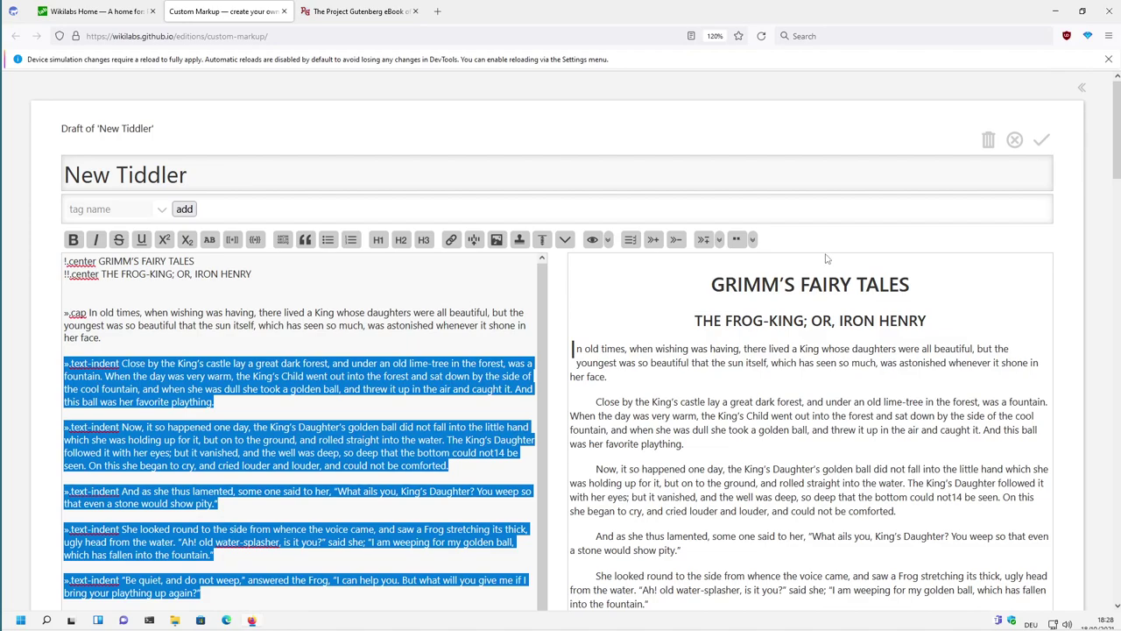
Toggle the ».text-indent prefix off for the selected paragraphs and apply it again
{"action": "left_click", "coordinate": [720, 240]}
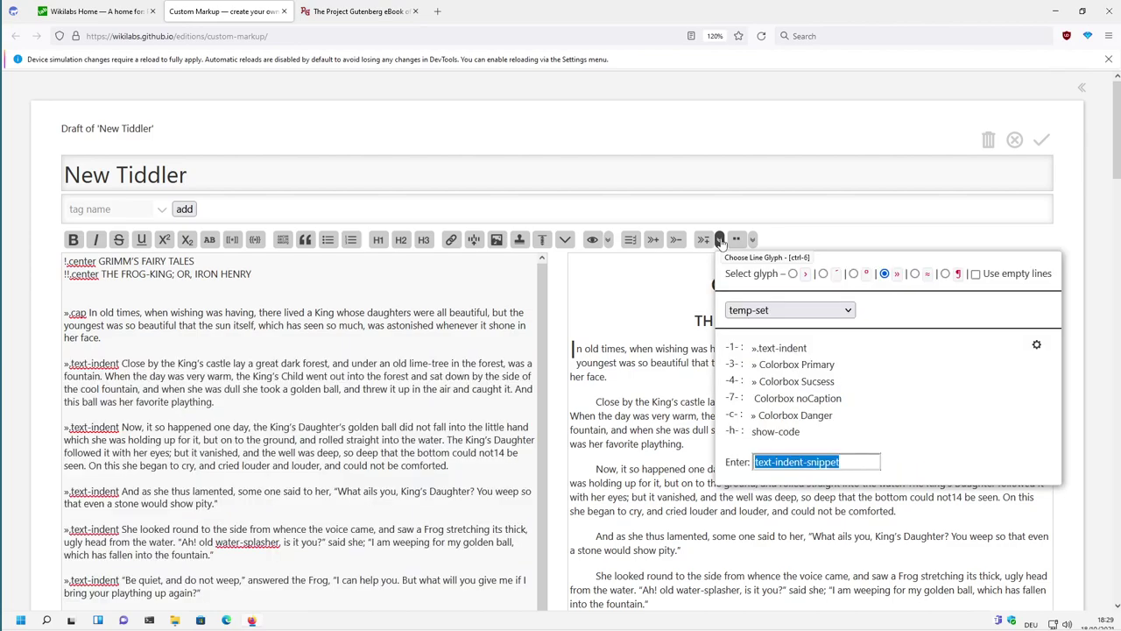
{"action": "left_click", "coordinate": [786, 349]}
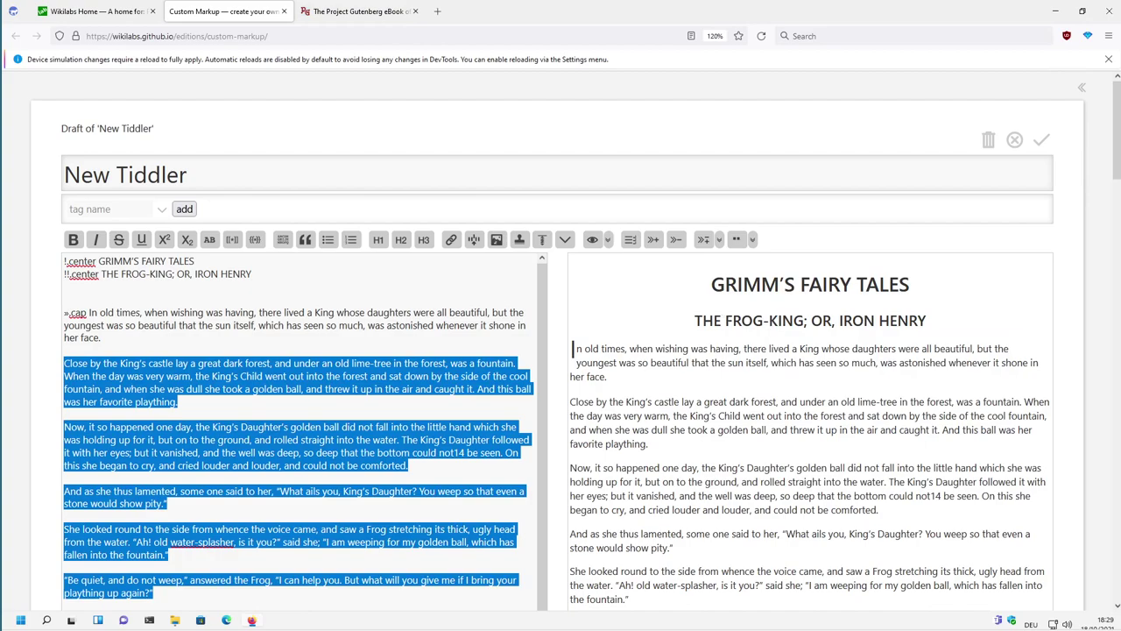
{"action": "left_click", "coordinate": [719, 239]}
{"action": "key", "text": "Return"}
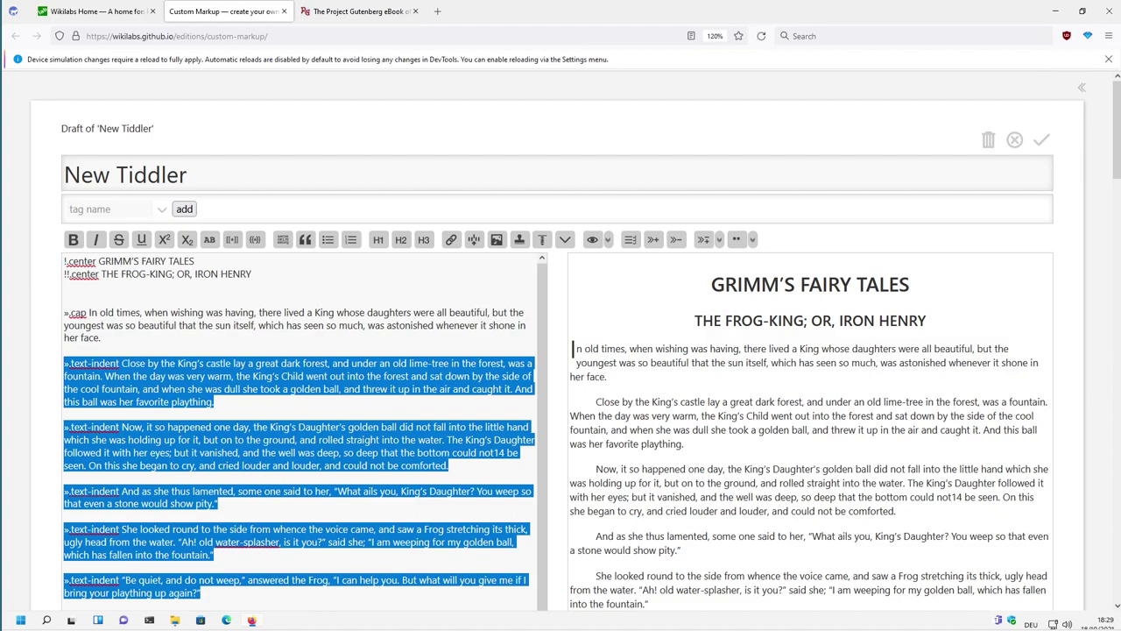
{"action": "left_click", "coordinate": [213, 401]}
{"action": "scroll", "coordinate": [561, 350], "scroll_direction": "down", "scroll_amount": 1}
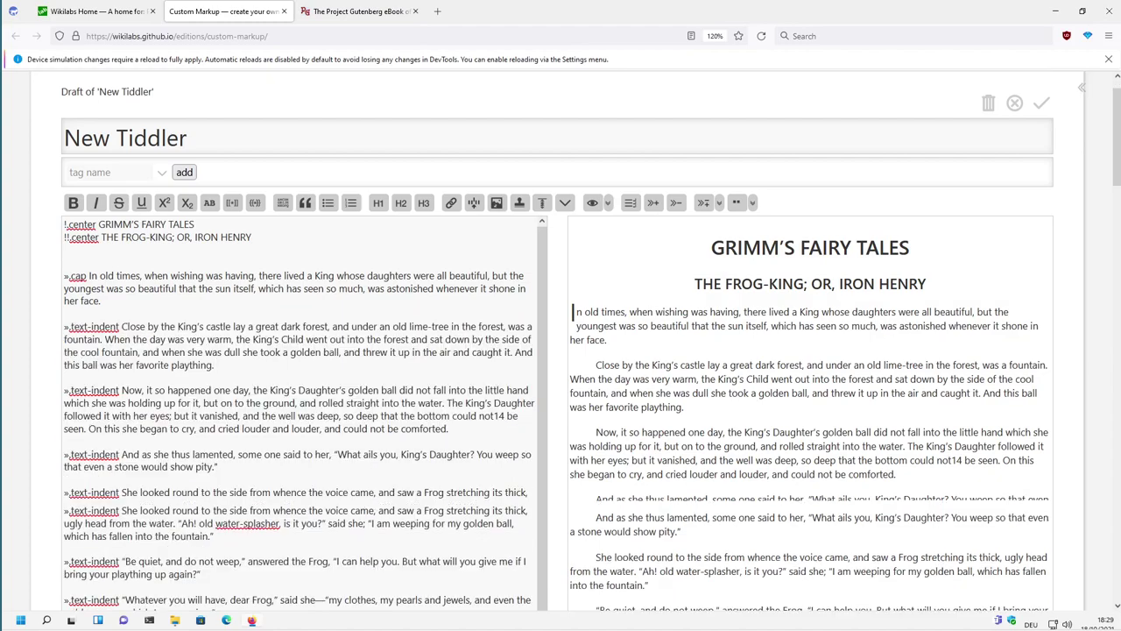
Compare the draft's layout with the opening paragraphs of The Frog-King on the Project Gutenberg page and return to the Custom Markup wiki
{"action": "scroll", "coordinate": [751, 394], "scroll_direction": "up", "scroll_amount": 2}
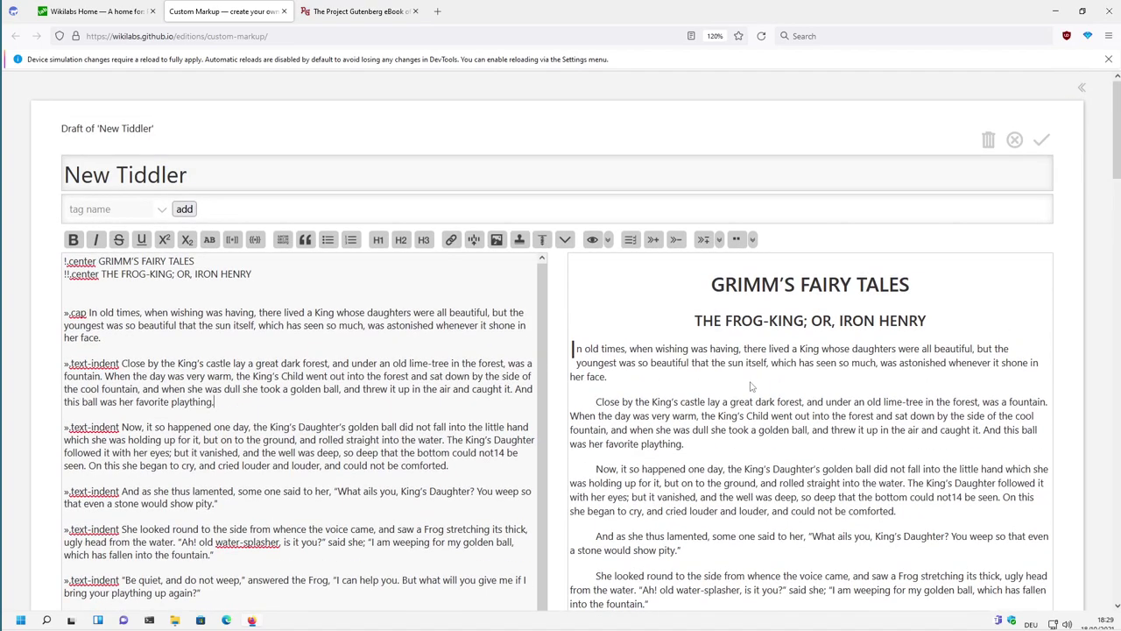
{"action": "left_click", "coordinate": [375, 17]}
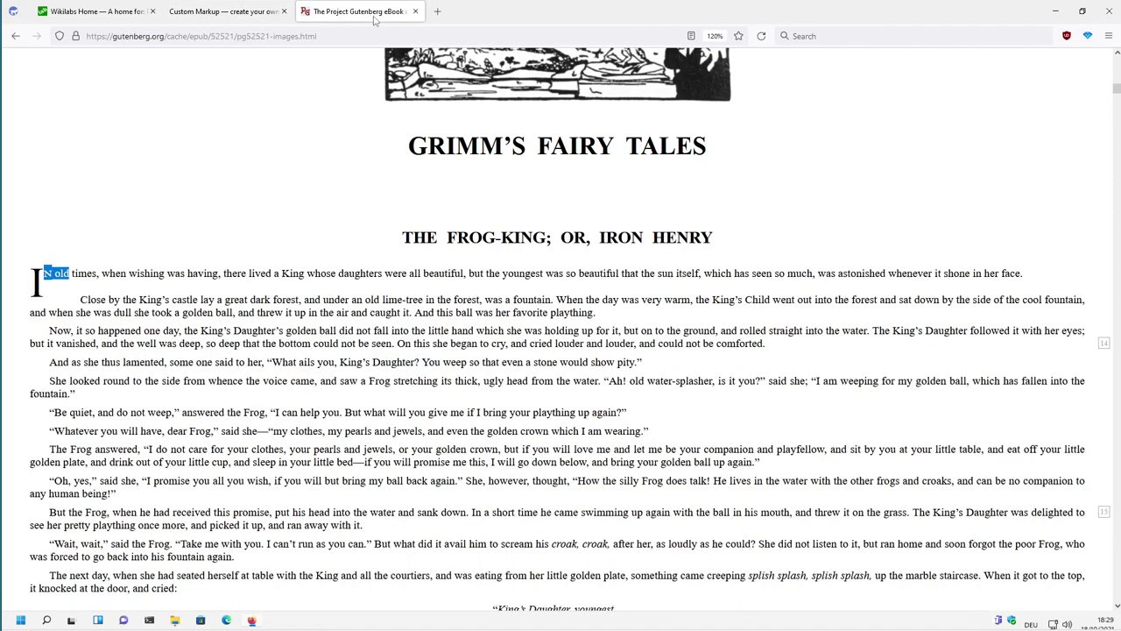
{"action": "left_click_drag", "start_coordinate": [390, 313], "coordinate": [396, 343]}
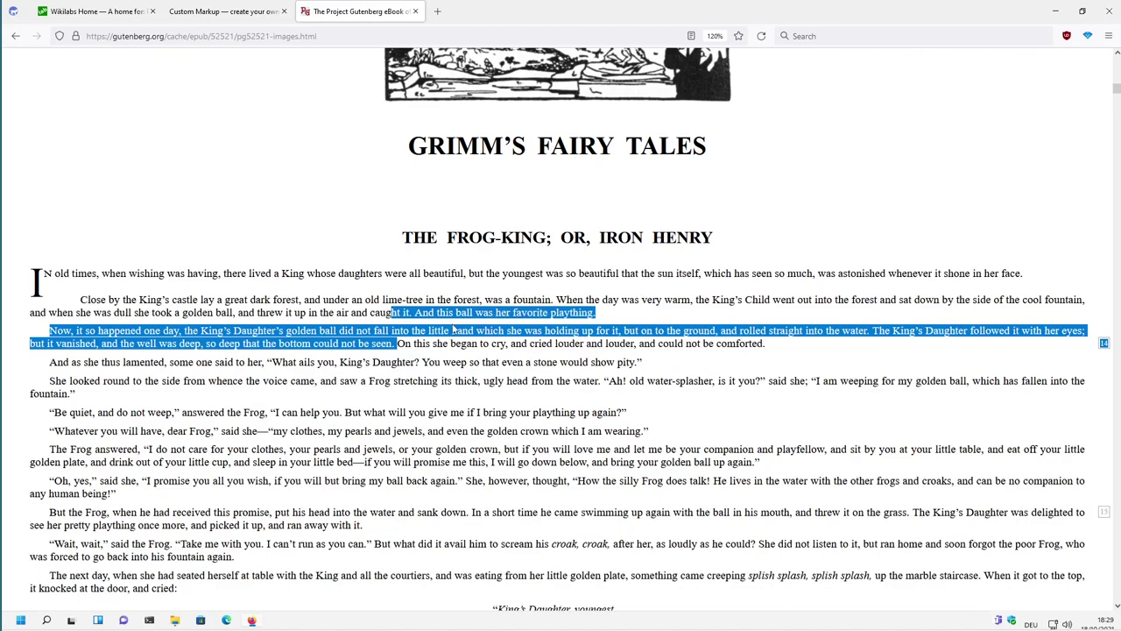
{"action": "left_click", "coordinate": [242, 13]}
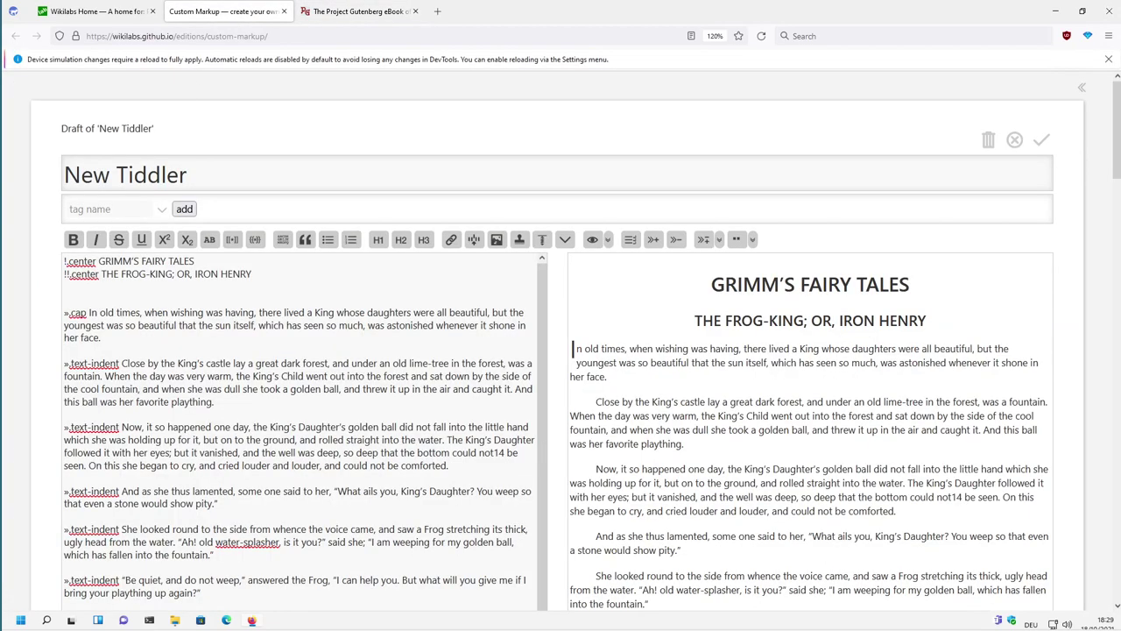
Insert the line <div class="serif"> above the ».cap paragraph and save the tiddler
{"action": "key", "text": "Return"}
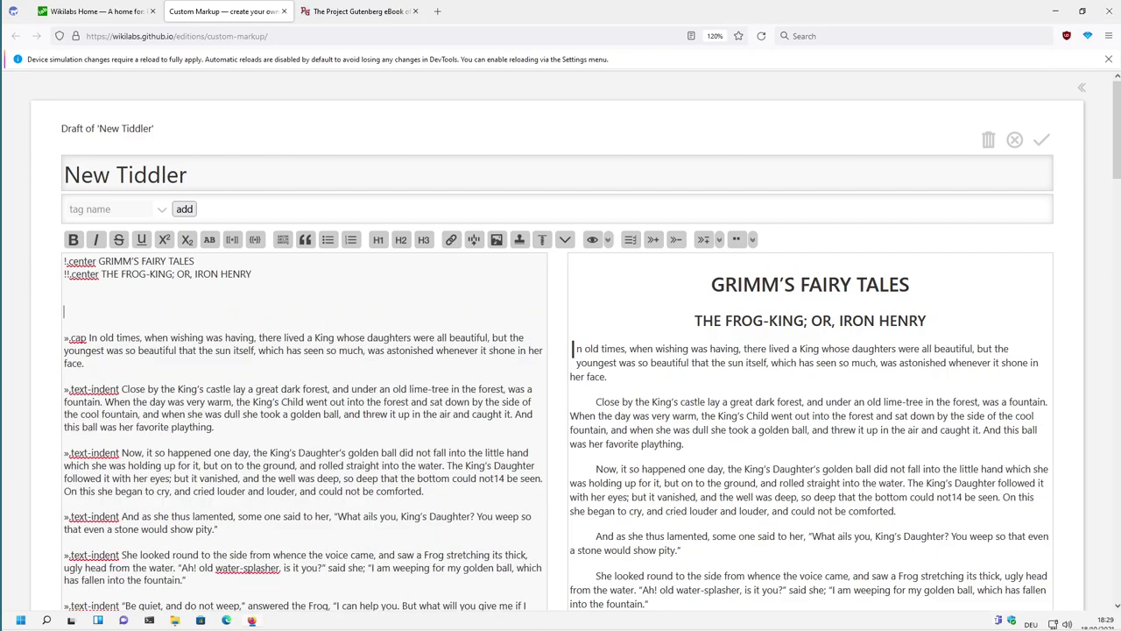
{"action": "type", "text": "<div"}
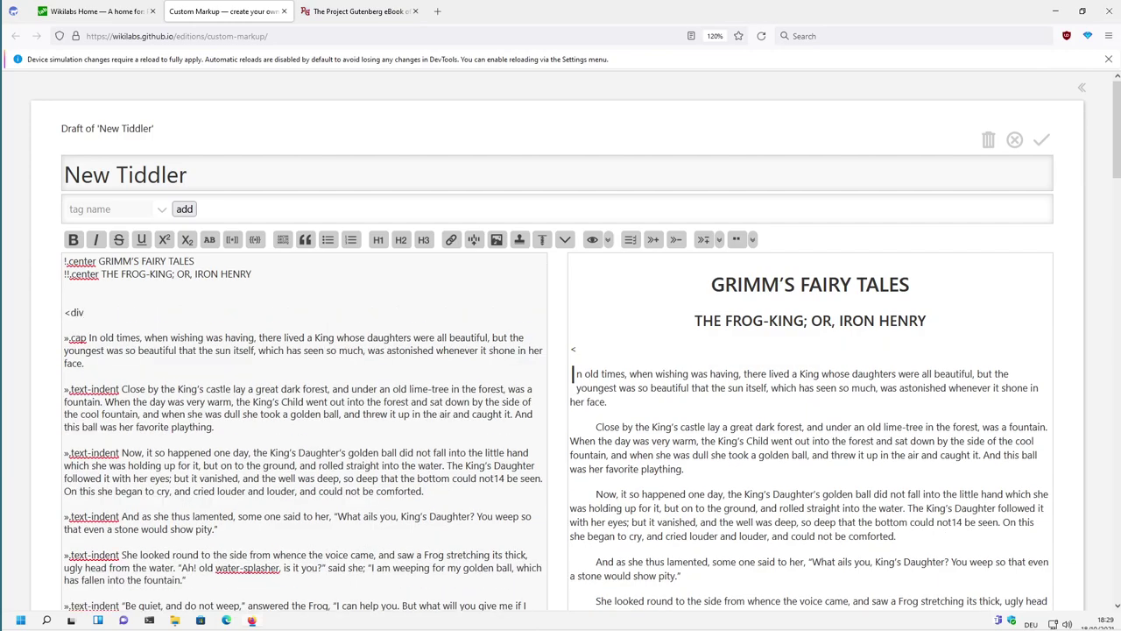
{"action": "type", "text": " class=\"\"serif"}
{"action": "type", "text": ">"}
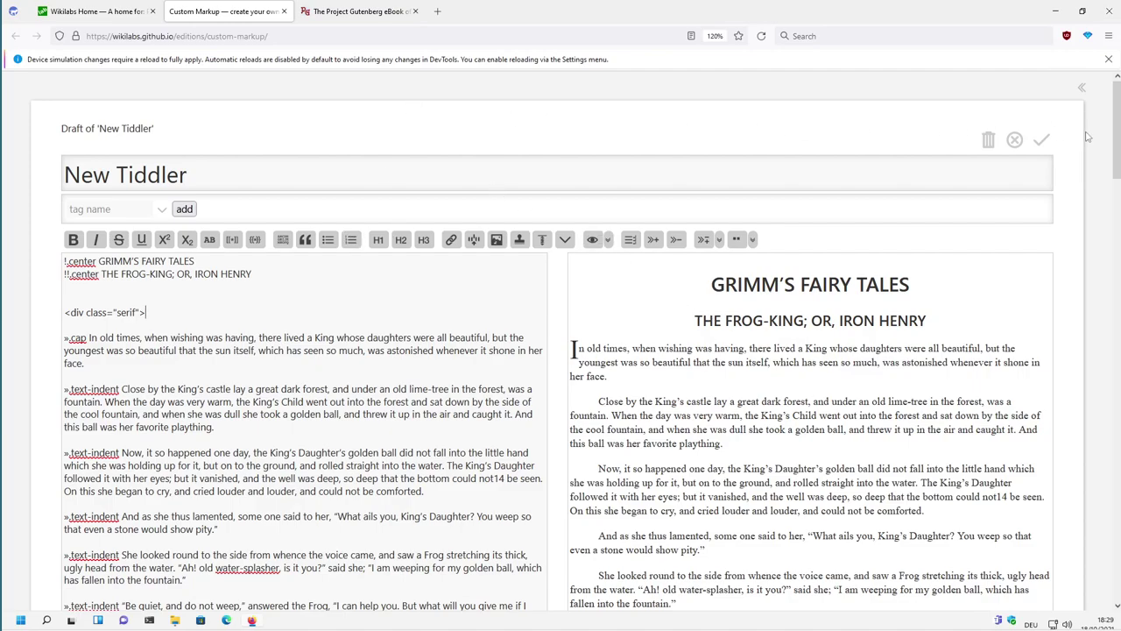
{"action": "left_click", "coordinate": [1042, 142]}
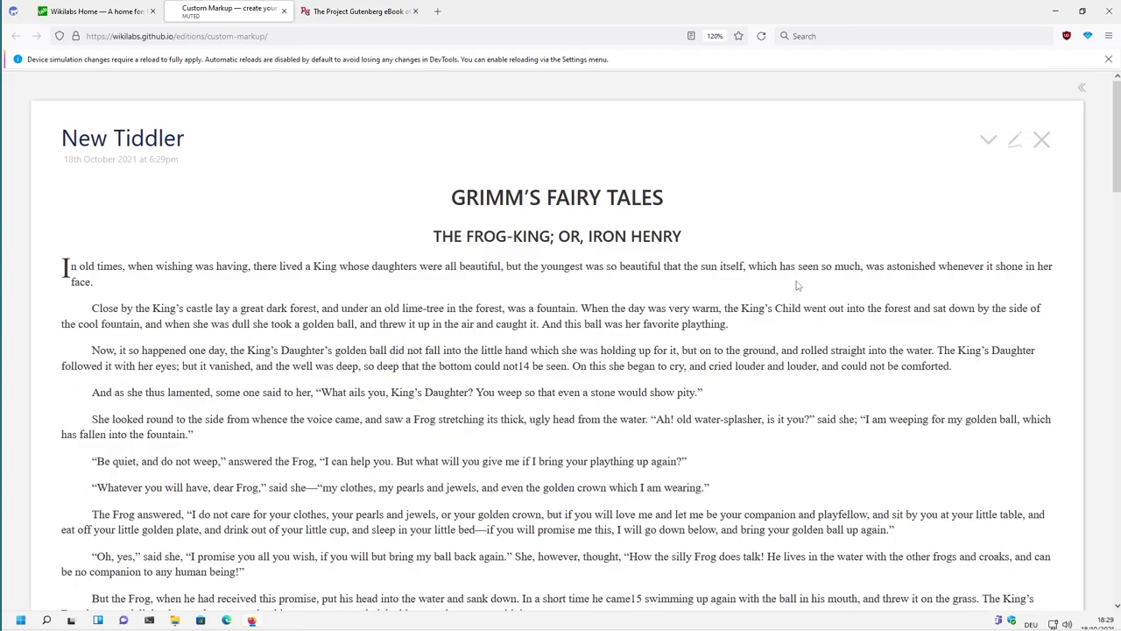
Check the saved tiddler in the browser's responsive design view at 320 × 480, then return to the normal view
{"action": "key", "text": "ctrl+shift+m"}
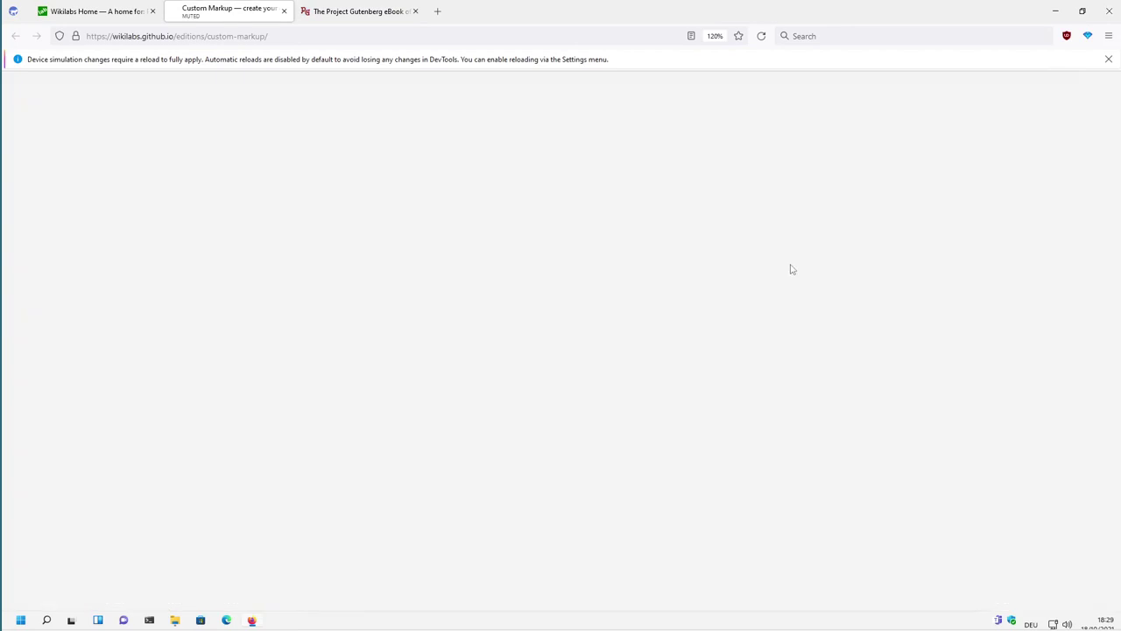
{"action": "scroll", "coordinate": [611, 238], "scroll_direction": "down", "scroll_amount": 5}
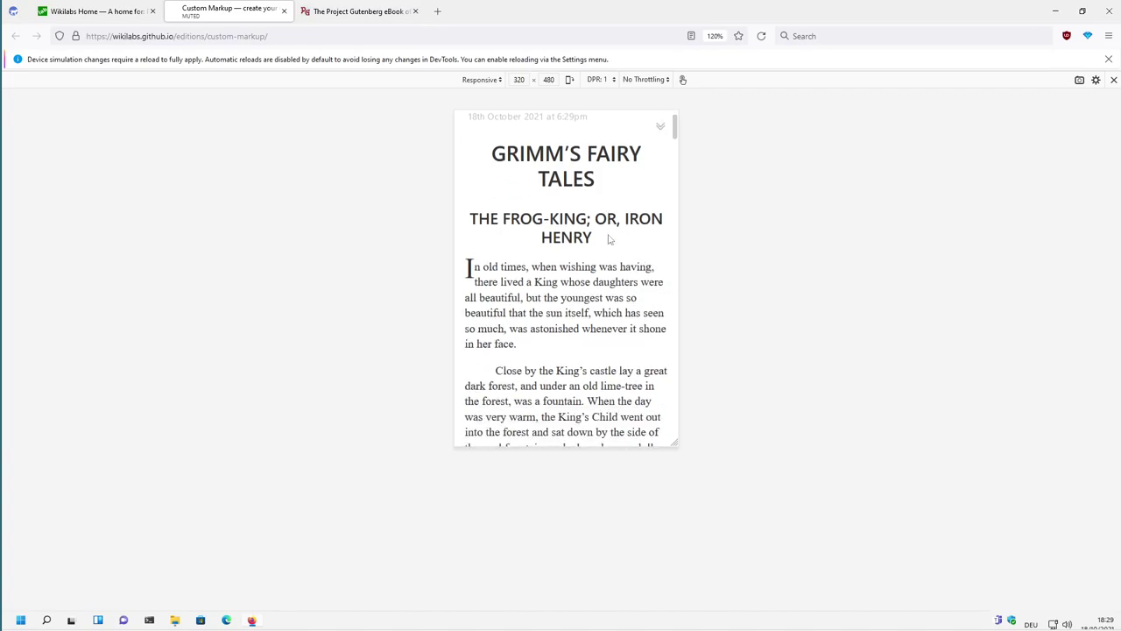
{"action": "scroll", "coordinate": [614, 186], "scroll_direction": "down", "scroll_amount": 5}
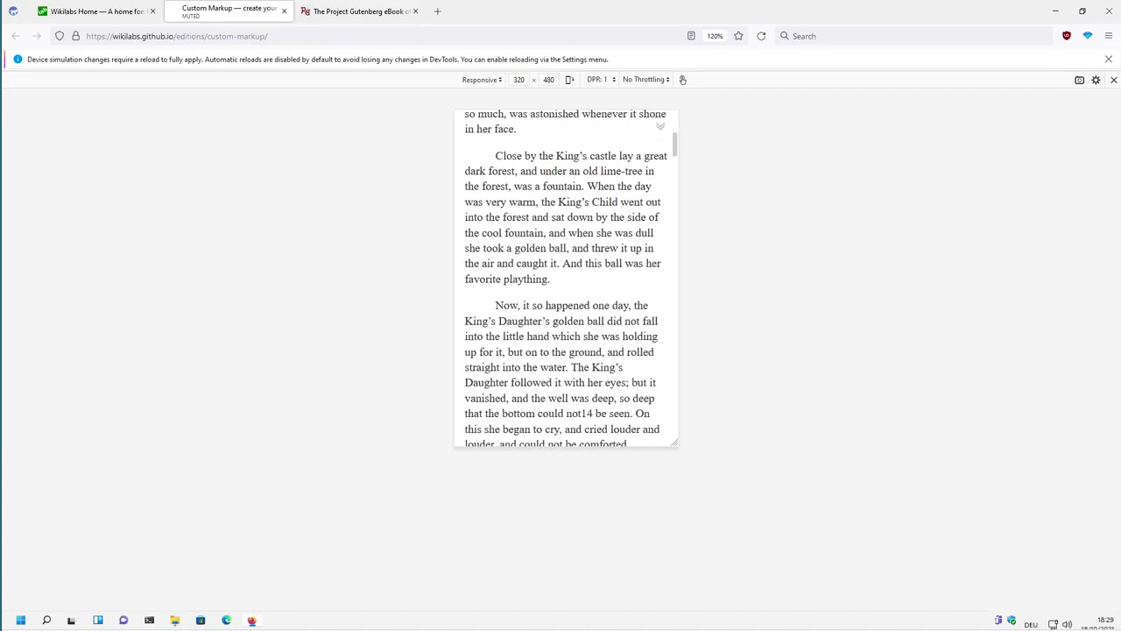
{"action": "scroll", "coordinate": [614, 201], "scroll_direction": "up", "scroll_amount": 5}
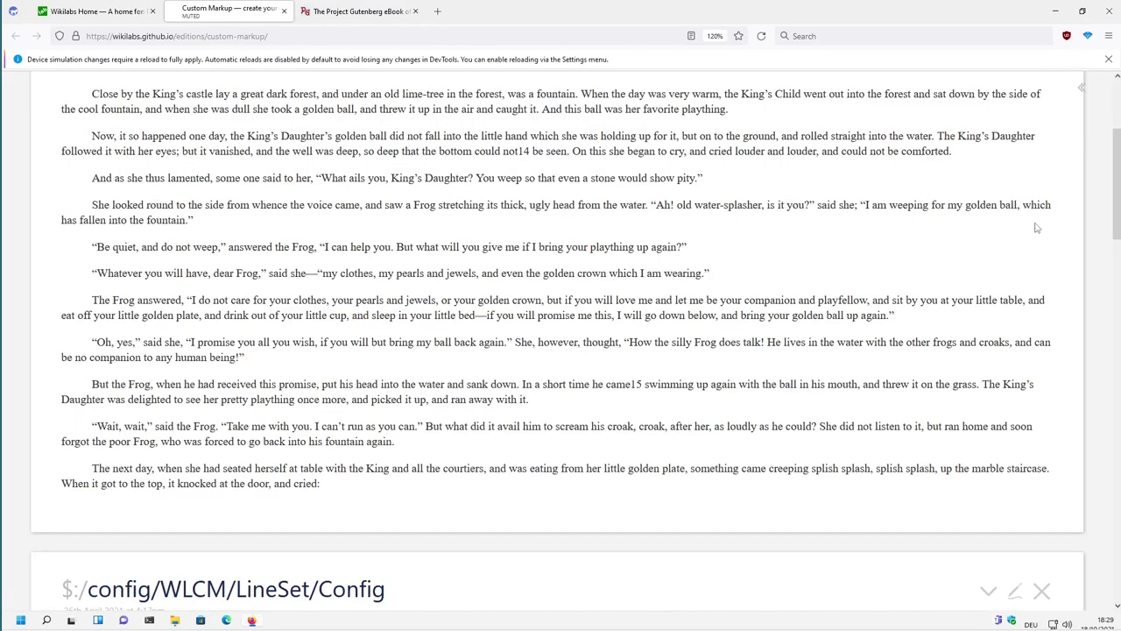
{"action": "left_click", "coordinate": [1114, 79]}
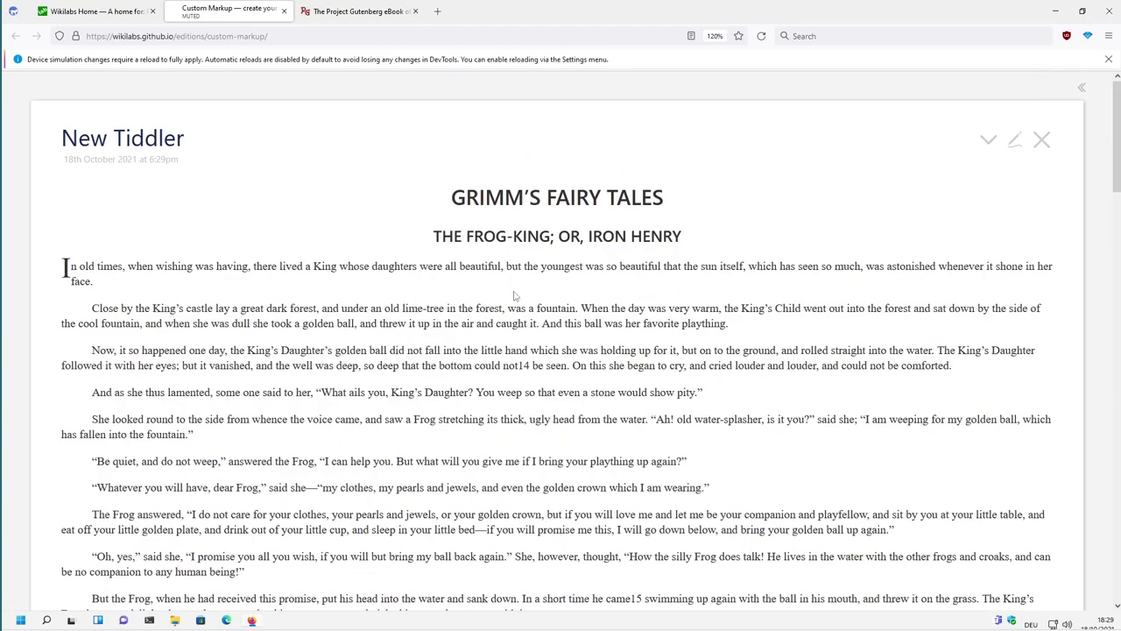
Extend the div's class to "serif columns2", save the tiddler and check the two-column layout
{"action": "left_click", "coordinate": [1014, 141]}
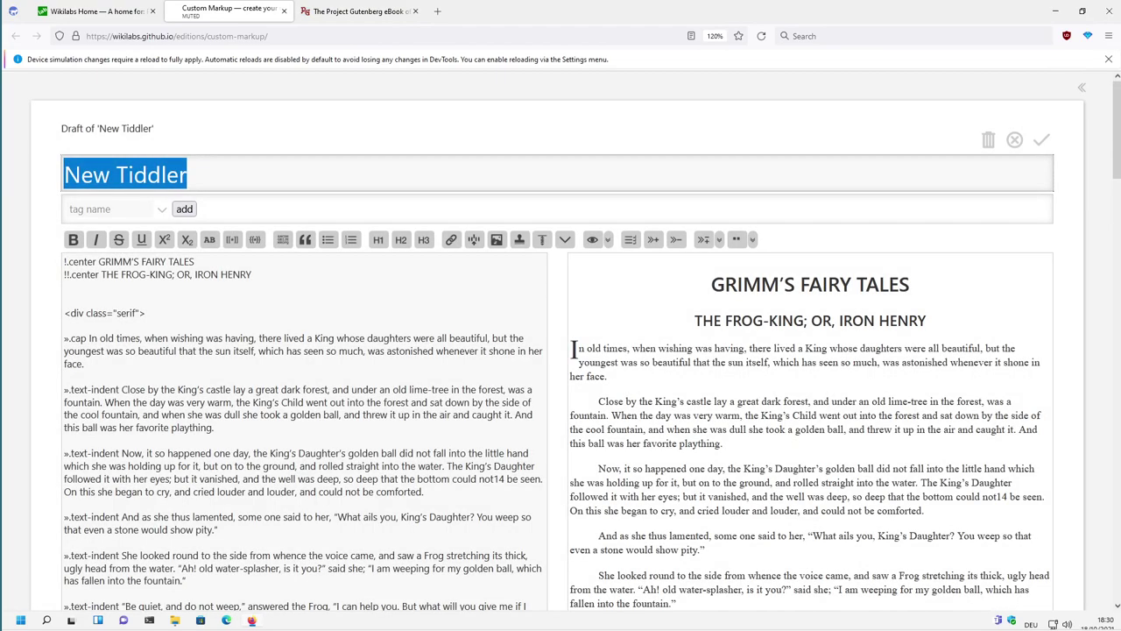
{"action": "left_click", "coordinate": [136, 313]}
{"action": "type", "text": "columns"}
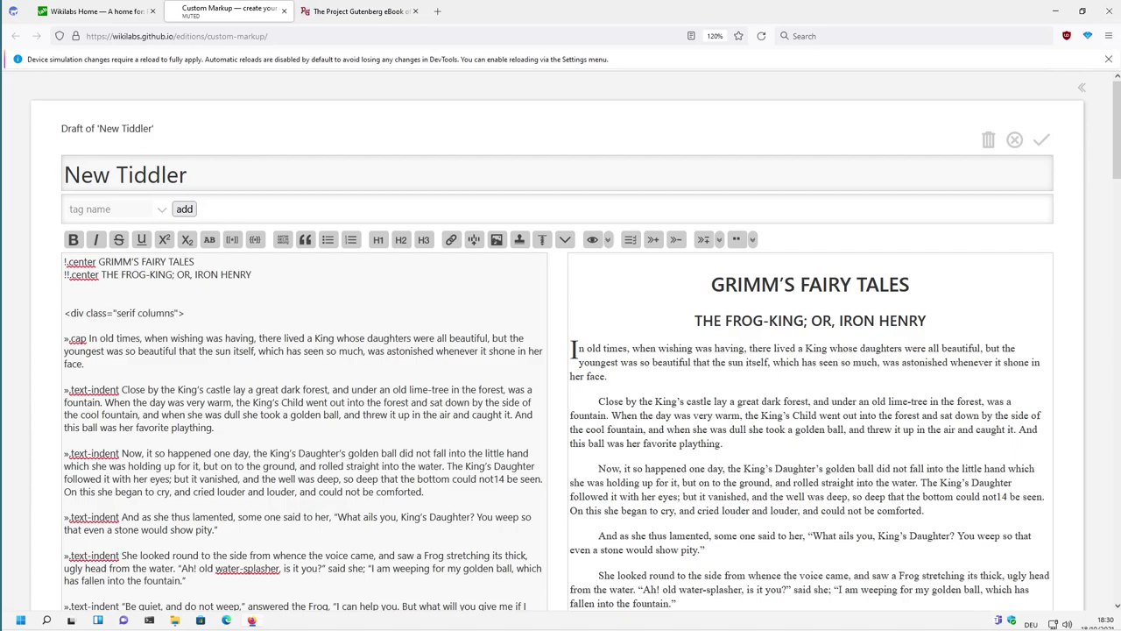
{"action": "type", "text": "2"}
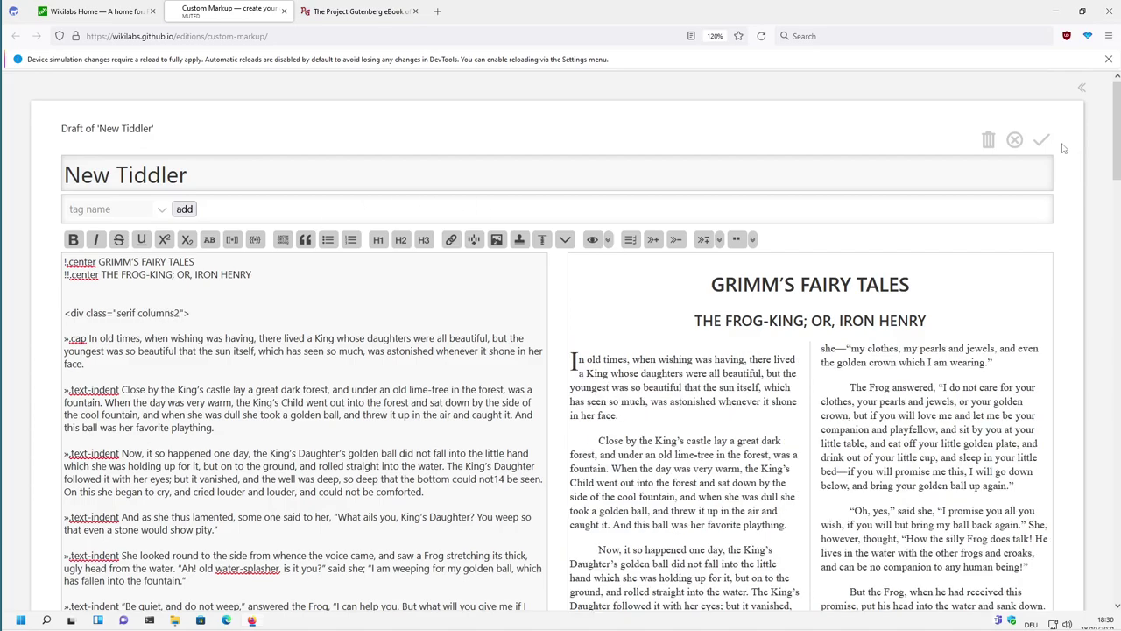
{"action": "left_click", "coordinate": [1041, 141]}
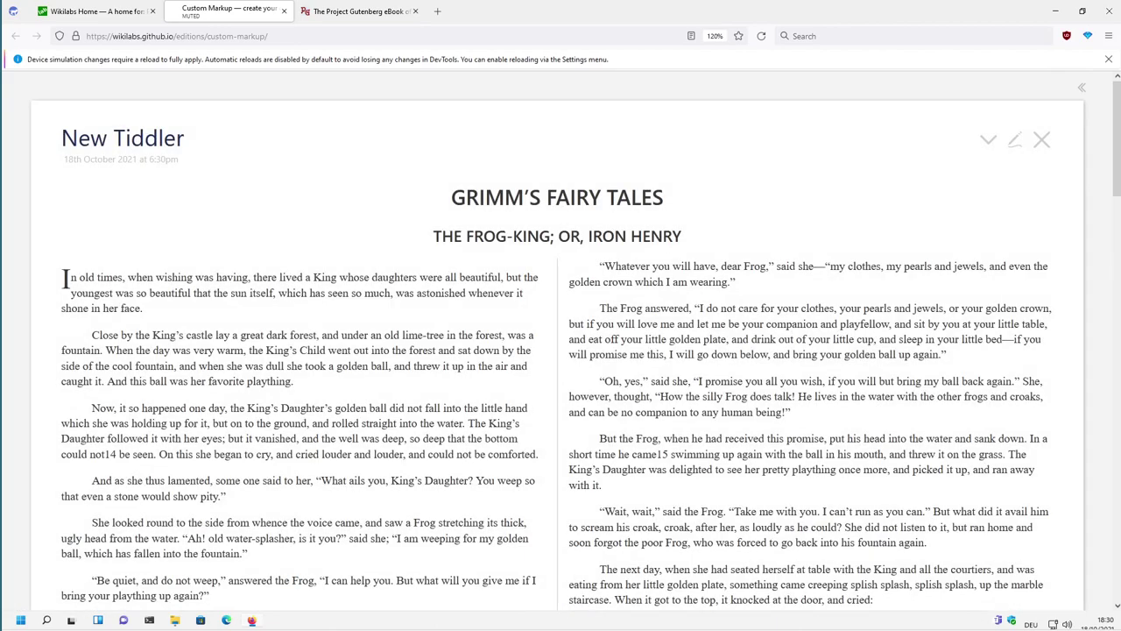
{"action": "scroll", "coordinate": [732, 294], "scroll_direction": "down", "scroll_amount": 1}
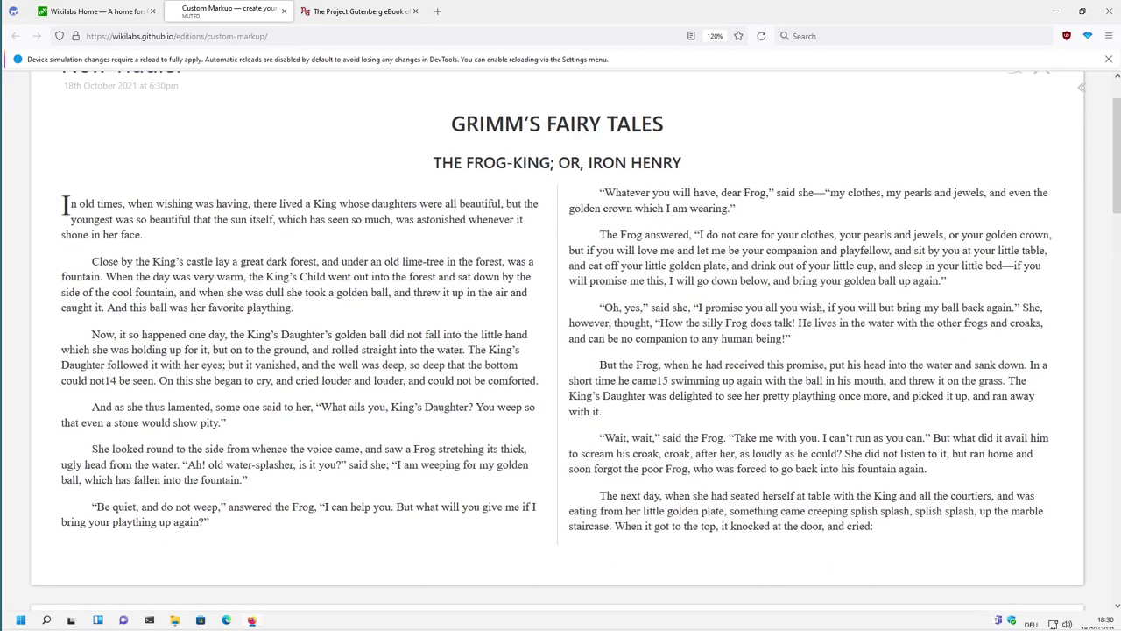
{"action": "scroll", "coordinate": [725, 340], "scroll_direction": "up", "scroll_amount": 1}
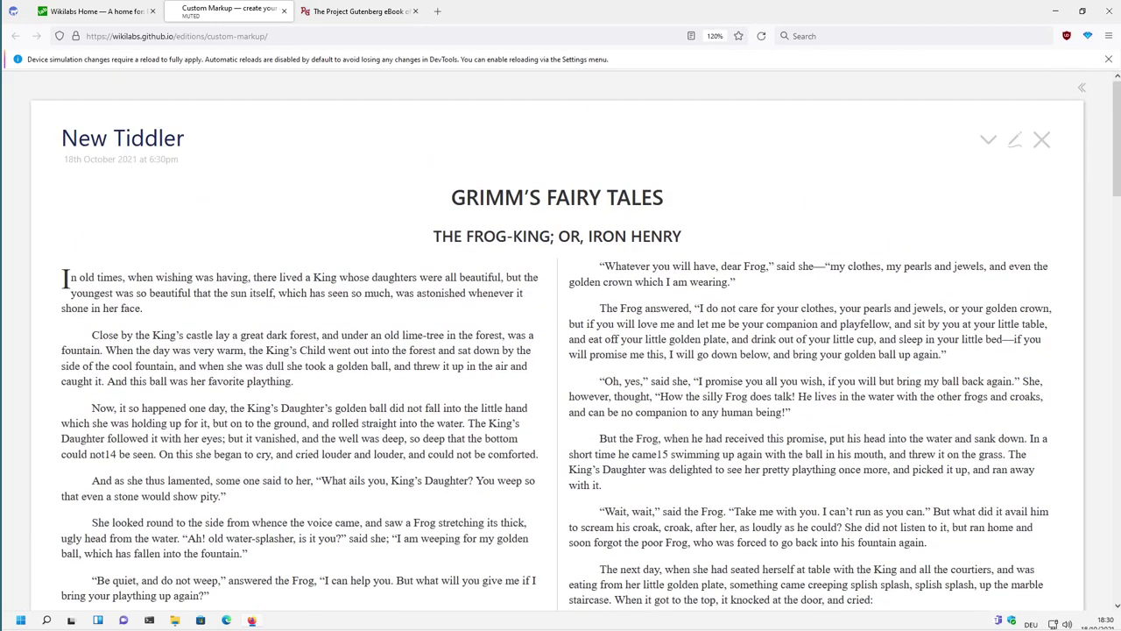
Reopen the tiddler for editing and select the ».text-indent prefix of the paragraph "Close by the King's castle"
{"action": "left_click", "coordinate": [1016, 142]}
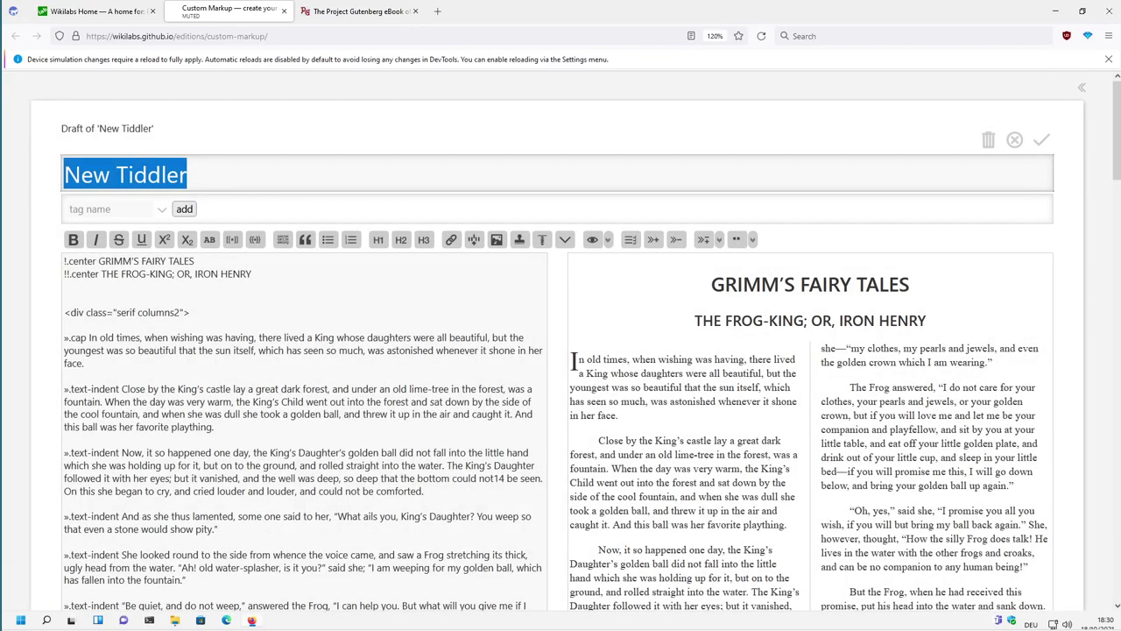
{"action": "left_click", "coordinate": [121, 388]}
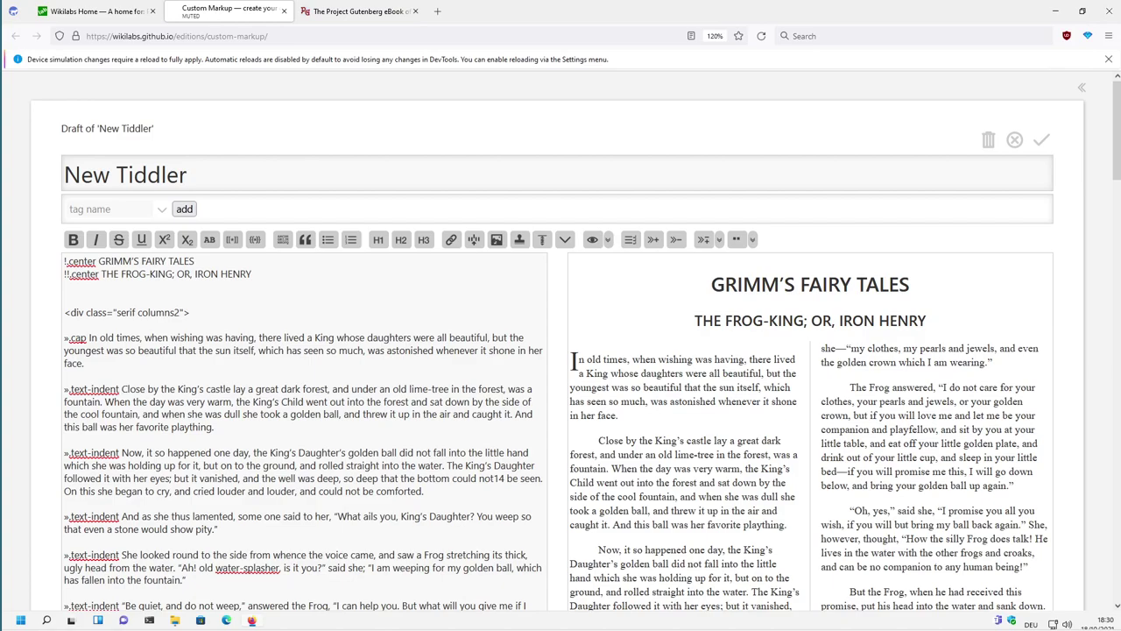
{"action": "key", "text": "ctrl+shift+Left"}
{"action": "key", "text": "ctrl+shift+Left"}
{"action": "key", "text": "ctrl+shift+Left"}
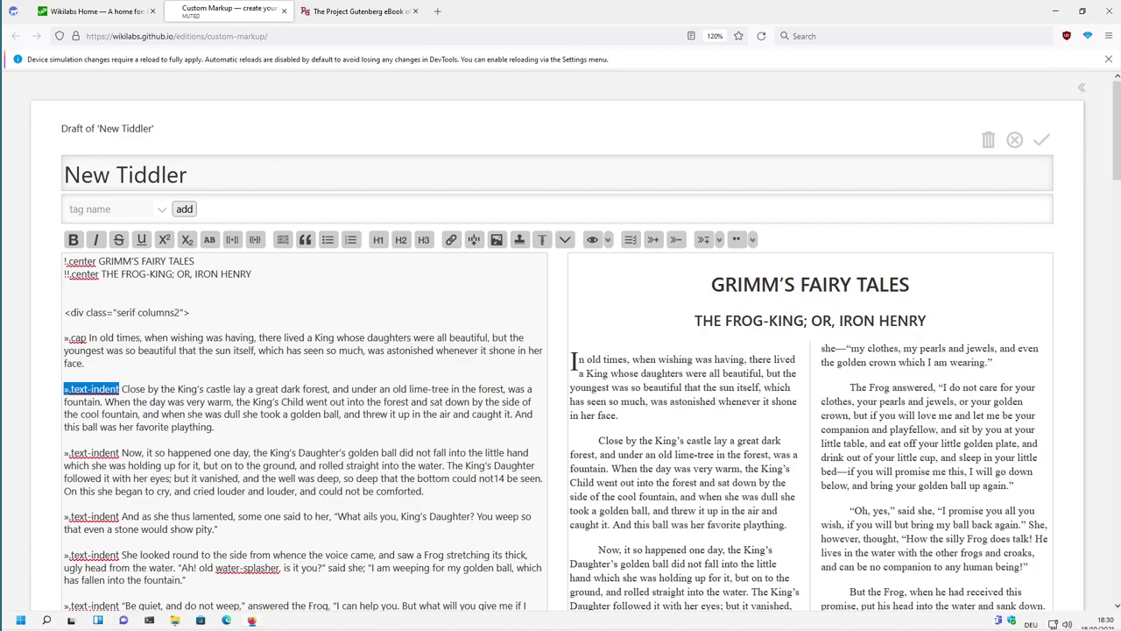
{"action": "scroll", "coordinate": [560, 350], "scroll_direction": "down", "scroll_amount": 2}
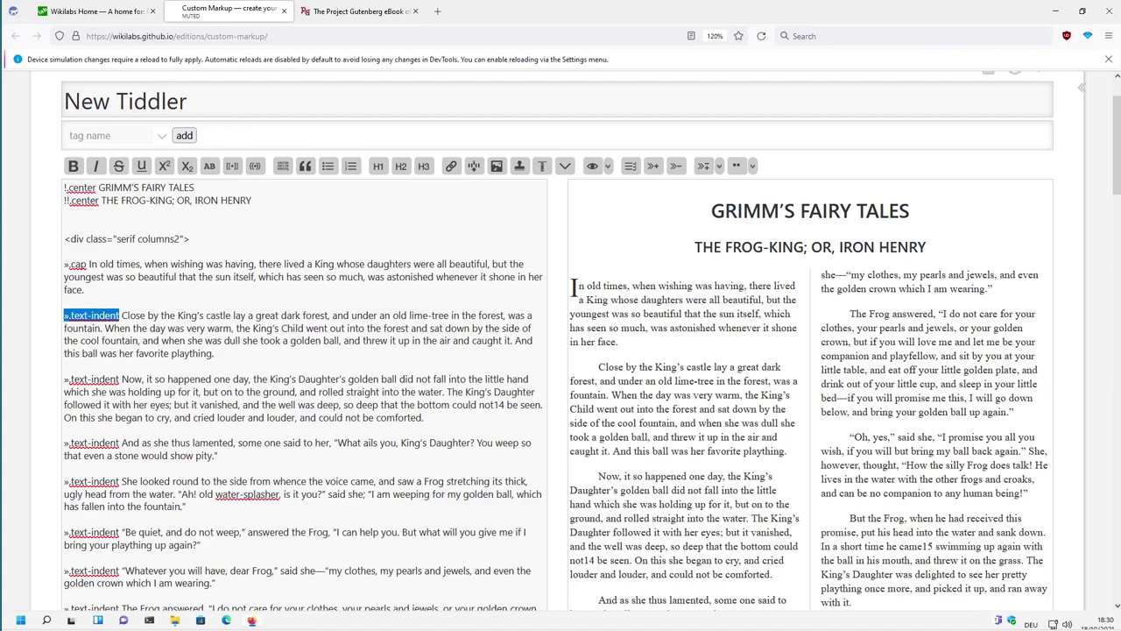
Add a \custom angle pragma line above the GRIMM'S FAIRY TALES heading, separated from it by a blank line
{"action": "left_click", "coordinate": [65, 213]}
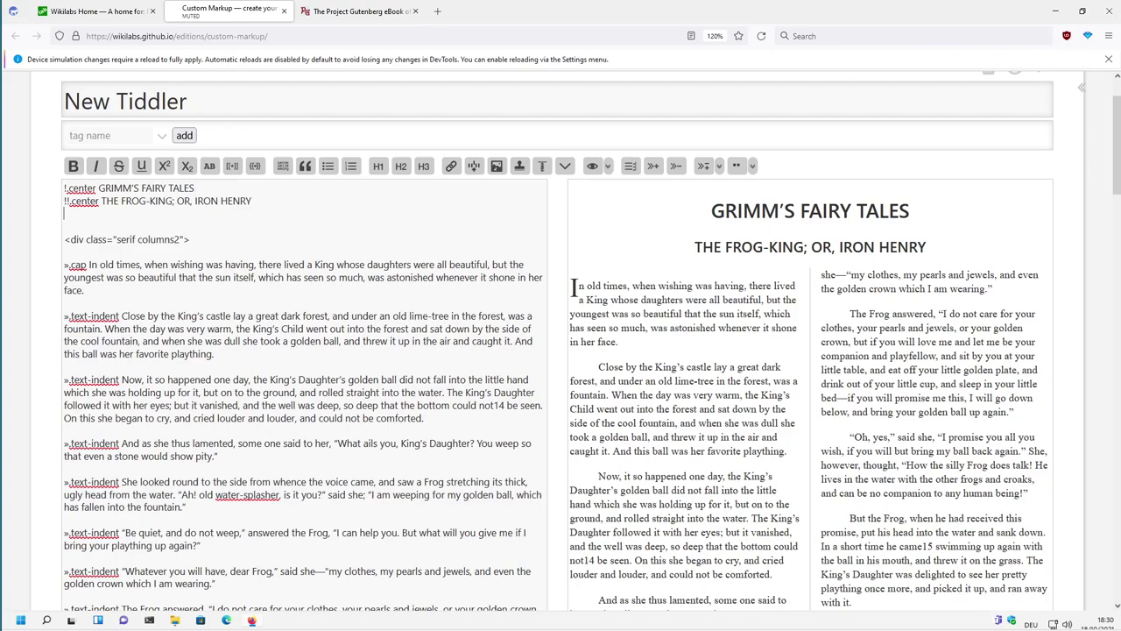
{"action": "left_click", "coordinate": [65, 187]}
{"action": "key", "text": "Return"}
{"action": "key", "text": "Return"}
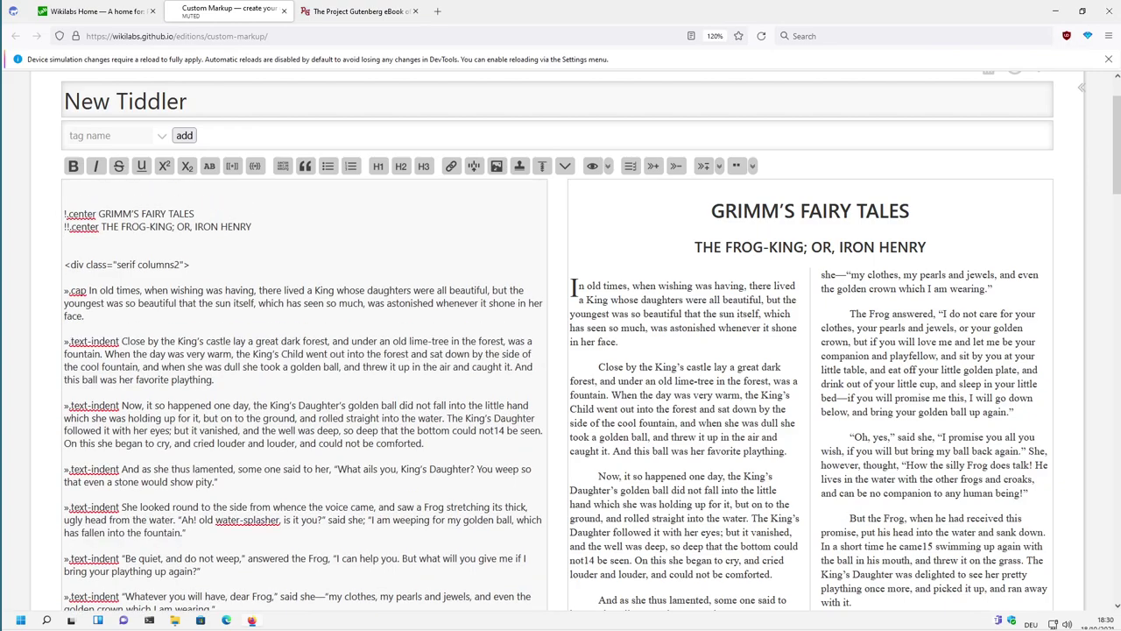
{"action": "type", "text": "\\"}
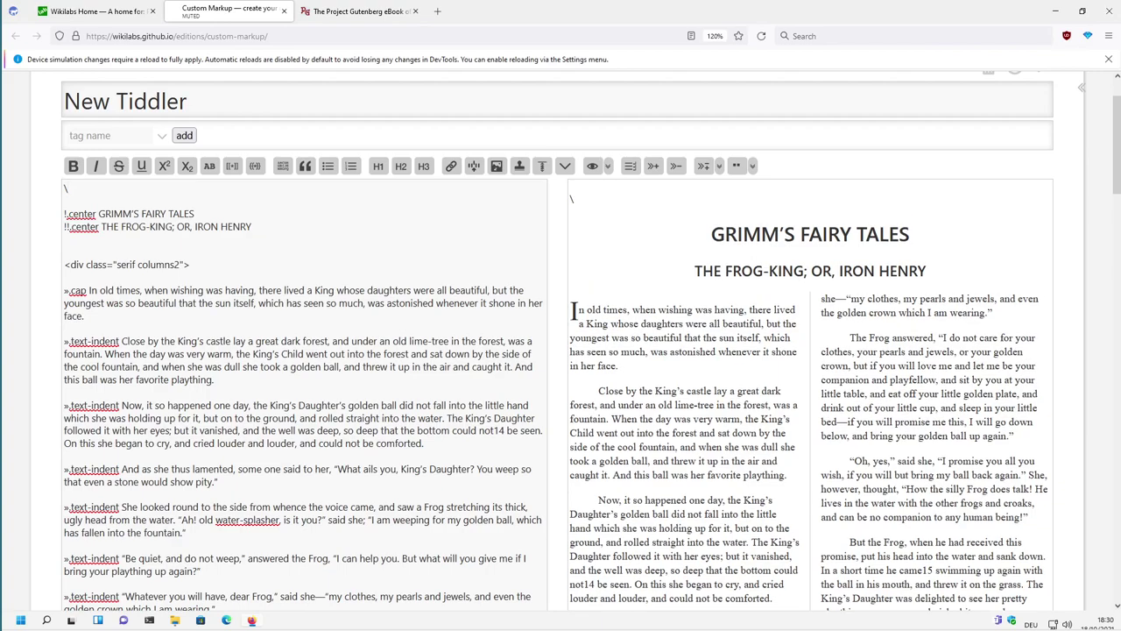
{"action": "type", "text": "custom "}
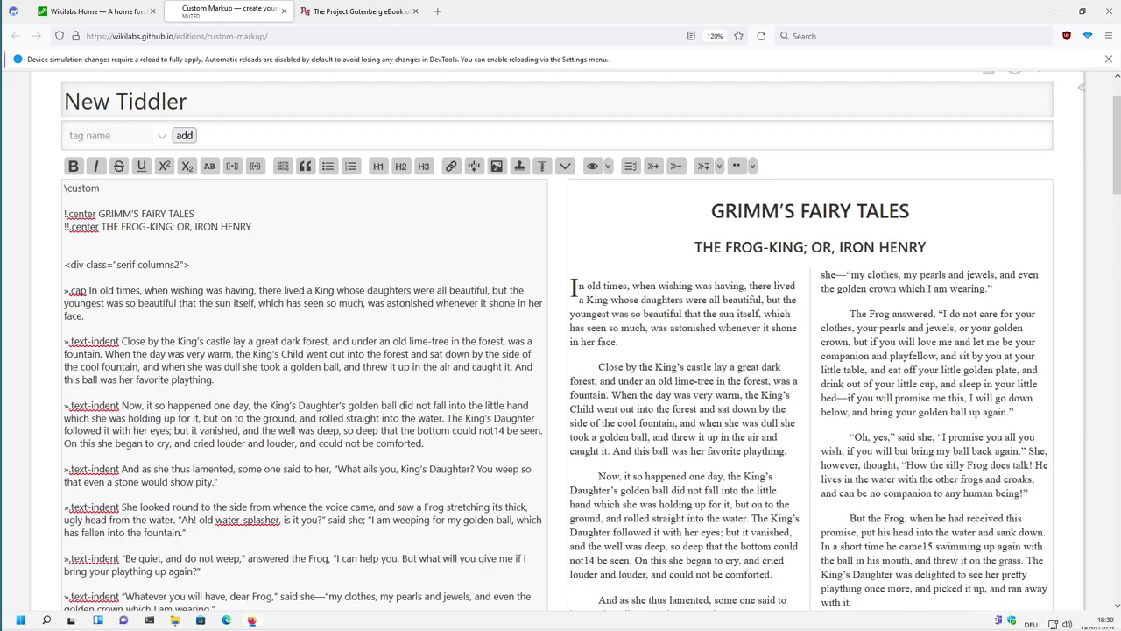
{"action": "type", "text": "angle"}
Complete the \custom angle pragma with the parameter _classes=".text-indent"
{"action": "left_click_drag", "start_coordinate": [69, 341], "coordinate": [63, 342]}
{"action": "left_click", "coordinate": [127, 187]}
{"action": "type", "text": "_classes="}
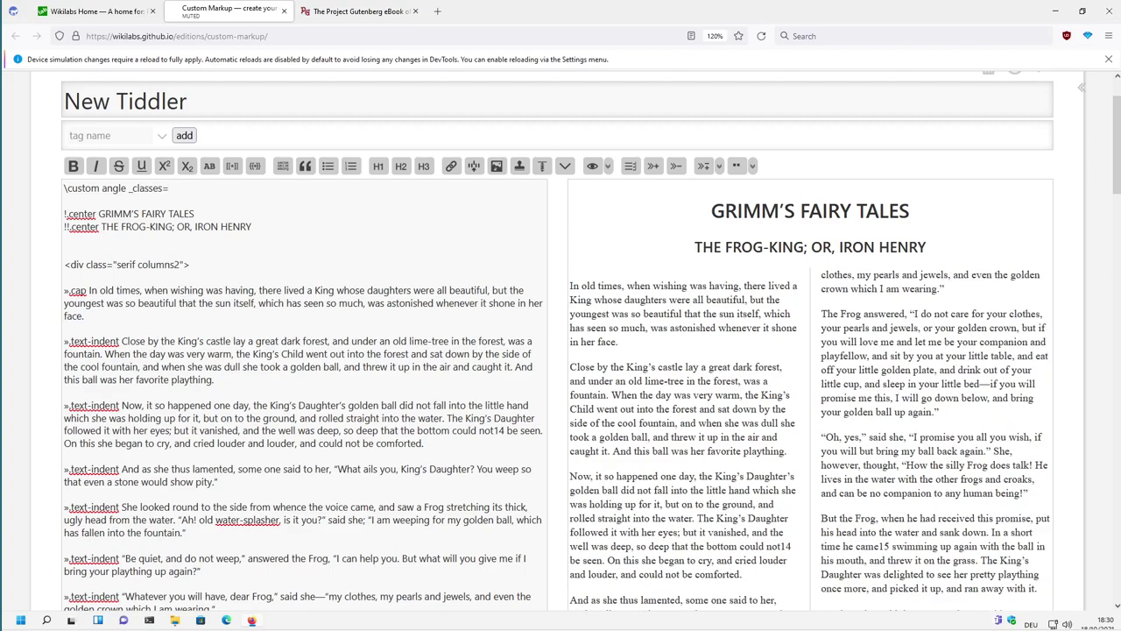
{"action": "type", "text": "\"text-inde"}
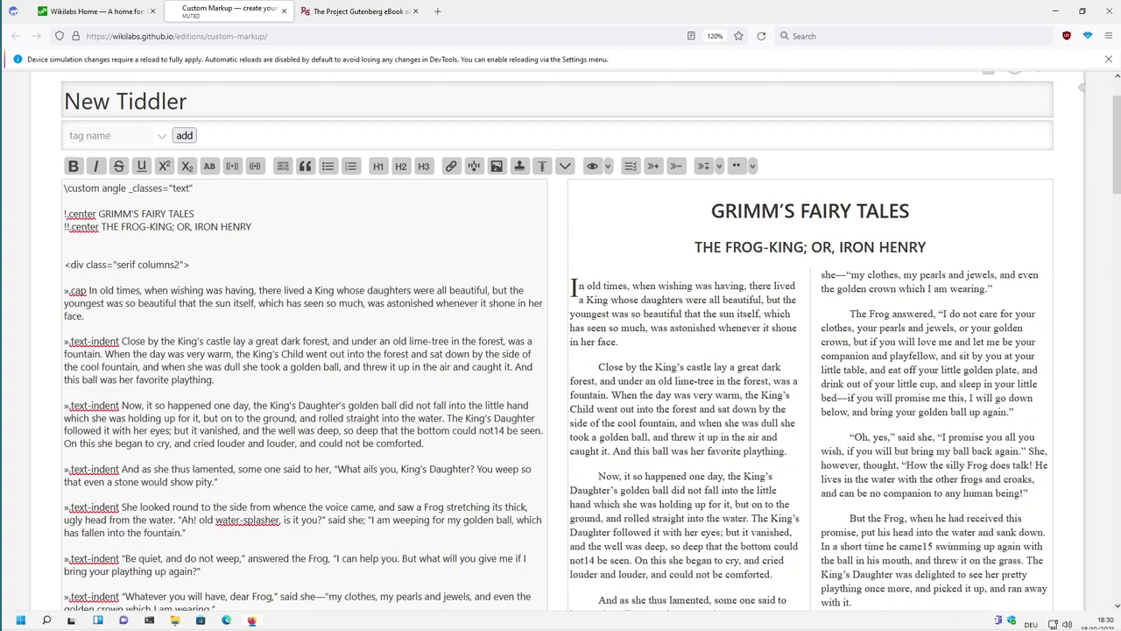
{"action": "type", "text": "nt"}
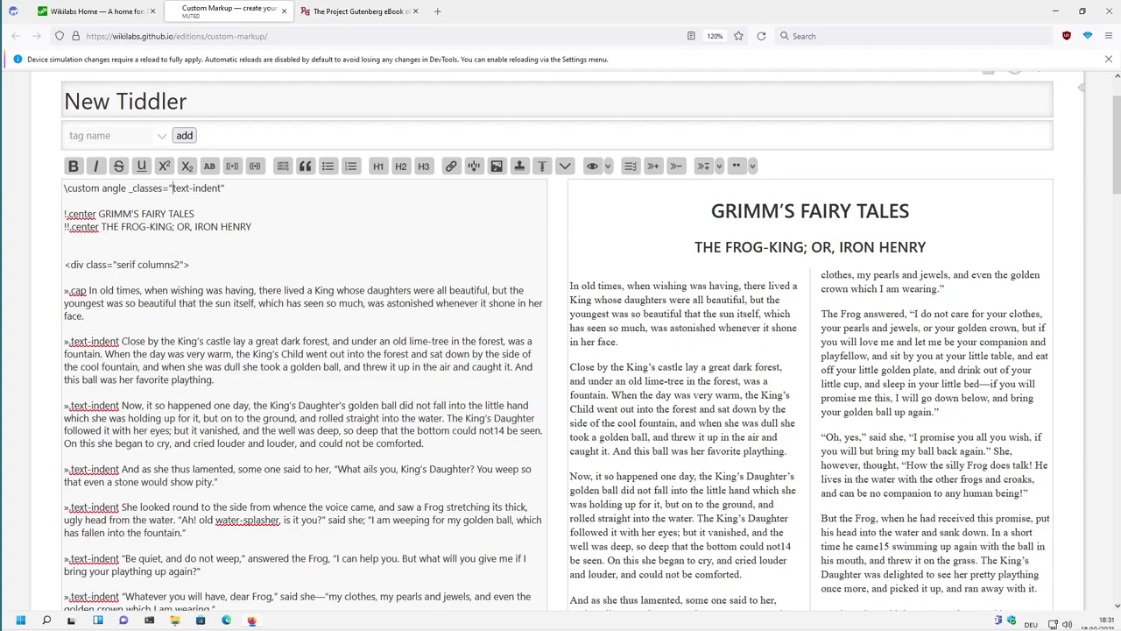
{"action": "type", "text": "."}
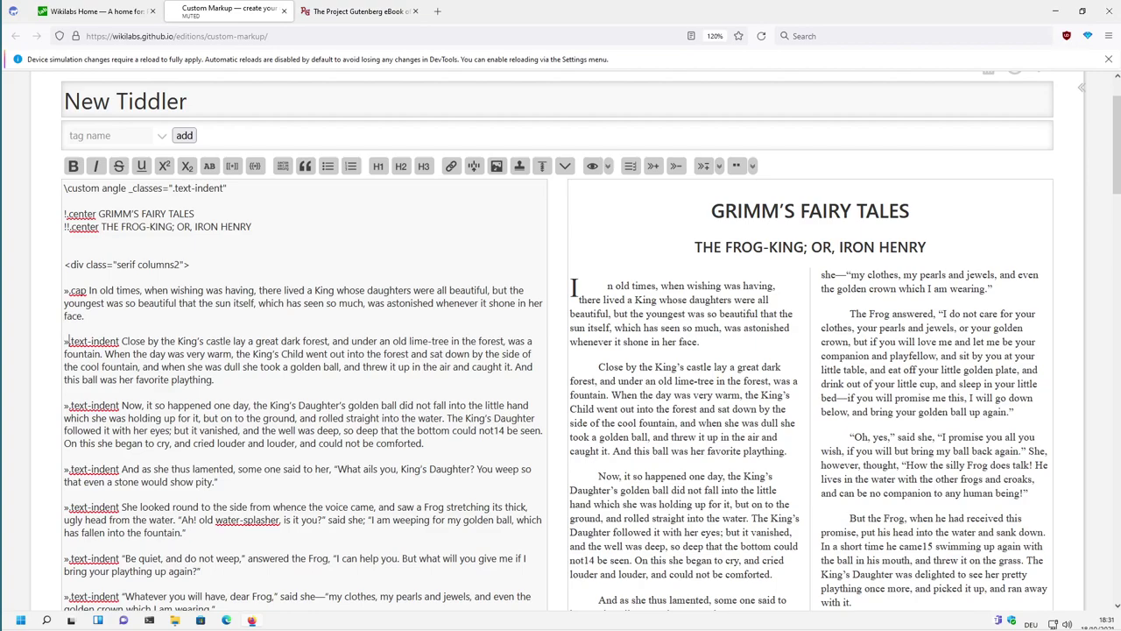
Remove .text-indent from the prefix of the paragraph "Close by the King's castle", keeping only the » mark
{"action": "key", "text": "shift+Right"}
{"action": "key", "text": "shift+Right"}
{"action": "key", "text": "shift+Right"}
{"action": "key", "text": "shift+Right"}
{"action": "key", "text": "shift+Right"}
{"action": "key", "text": "shift+Right"}
{"action": "key", "text": "shift+Right"}
{"action": "key", "text": "shift+Right"}
{"action": "key", "text": "shift+Right"}
{"action": "key", "text": "shift+Right"}
{"action": "key", "text": "shift+Right"}
{"action": "key", "text": "BackSpace"}
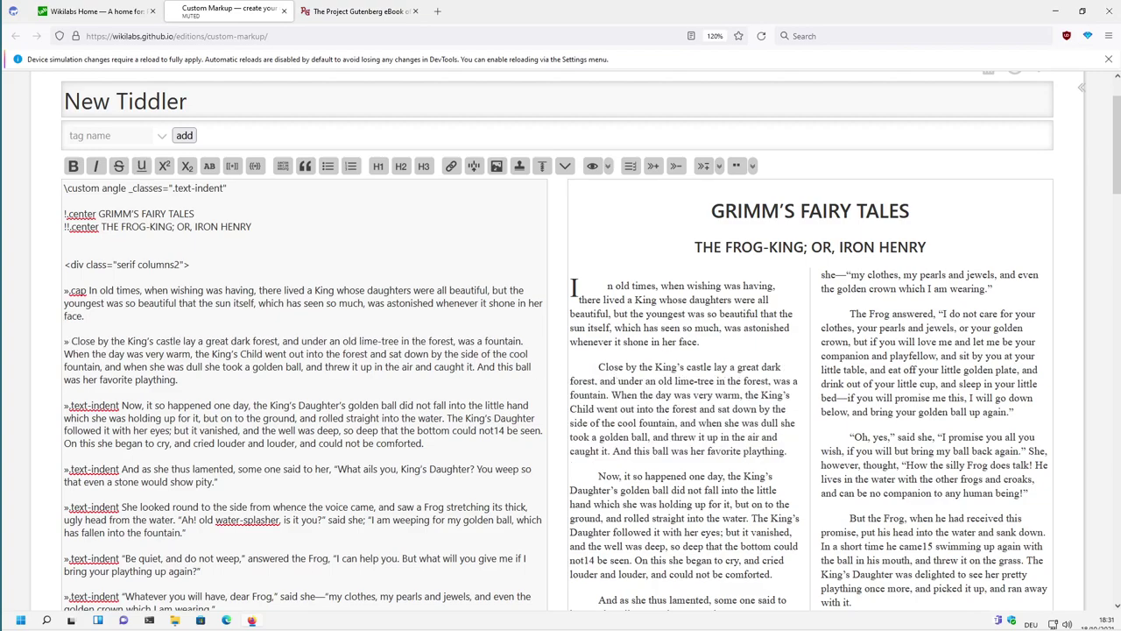
{"action": "left_click_drag", "start_coordinate": [149, 188], "coordinate": [227, 187]}
Replace the ».text-indent prefix with a plain » on all paragraphs from "Now, it so happened one day" to the end
{"action": "left_click", "coordinate": [123, 404]}
{"action": "key", "text": "ctrl+shift+End"}
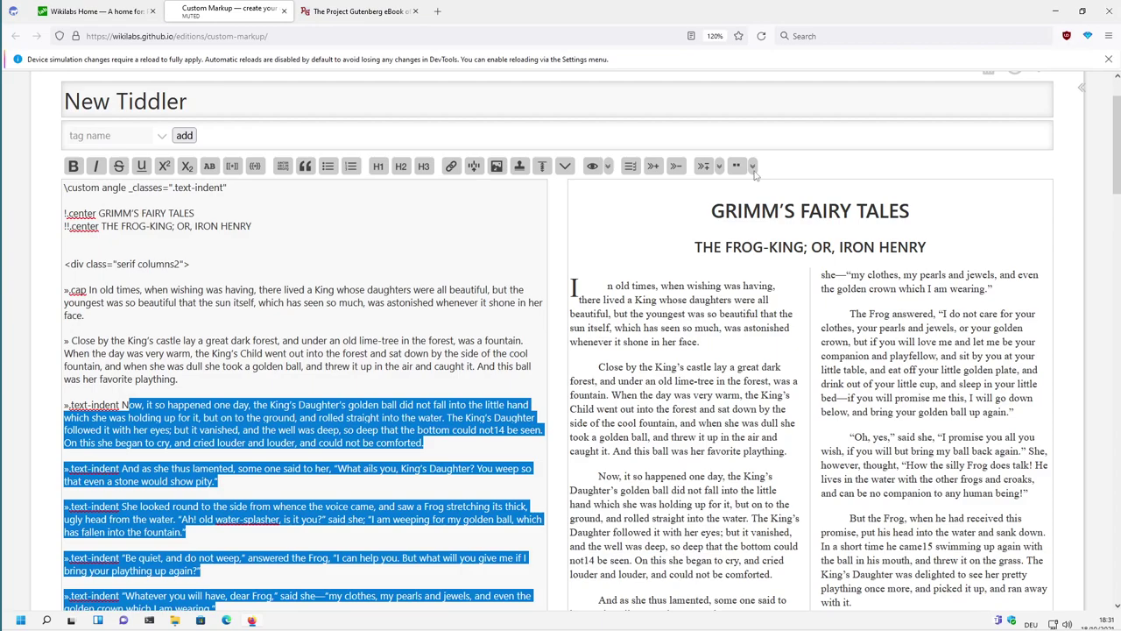
{"action": "left_click", "coordinate": [719, 165]}
{"action": "left_click", "coordinate": [791, 274]}
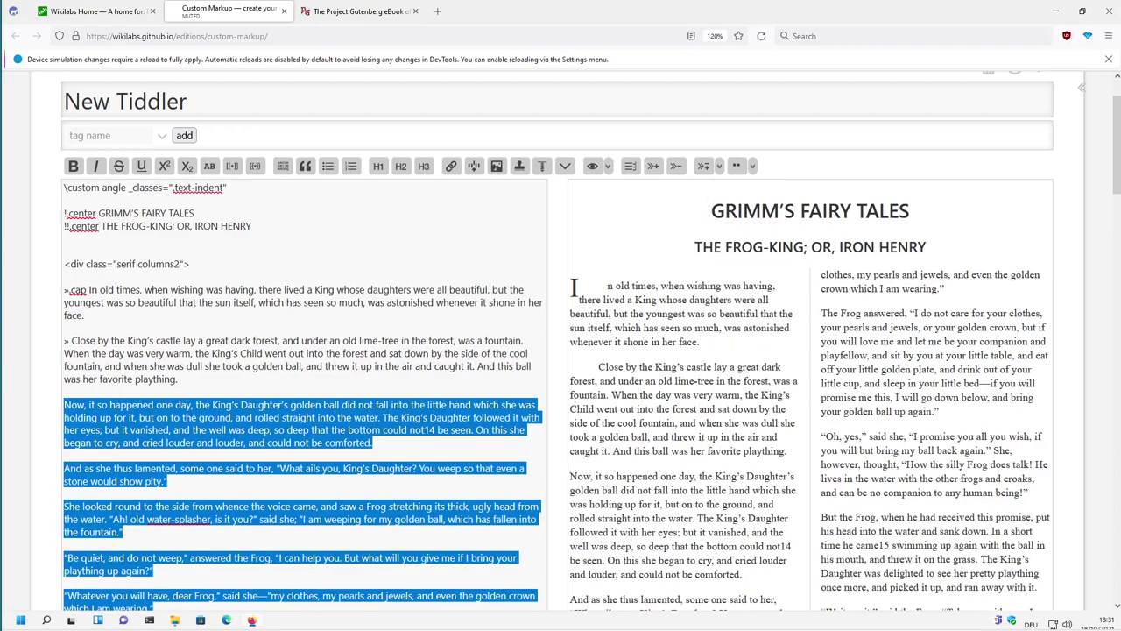
{"action": "left_click", "coordinate": [705, 166]}
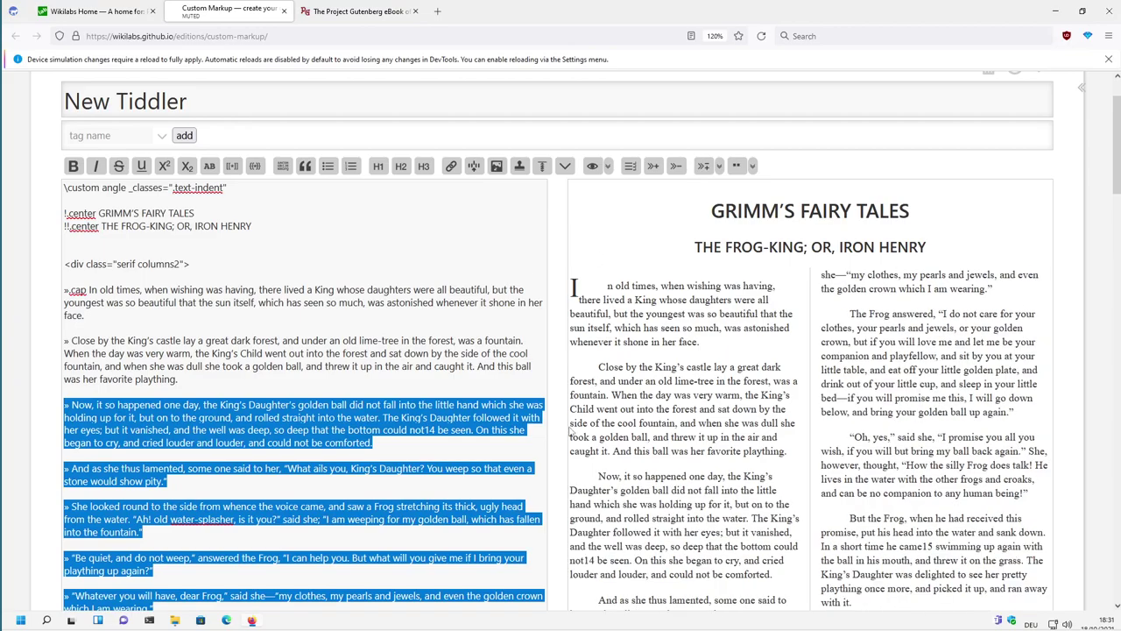
Review the whole wikitext with its plain » prefixes beside the indented two-column preview
{"action": "scroll", "coordinate": [561, 350], "scroll_direction": "down", "scroll_amount": 1}
{"action": "scroll", "coordinate": [561, 351], "scroll_direction": "down", "scroll_amount": 4}
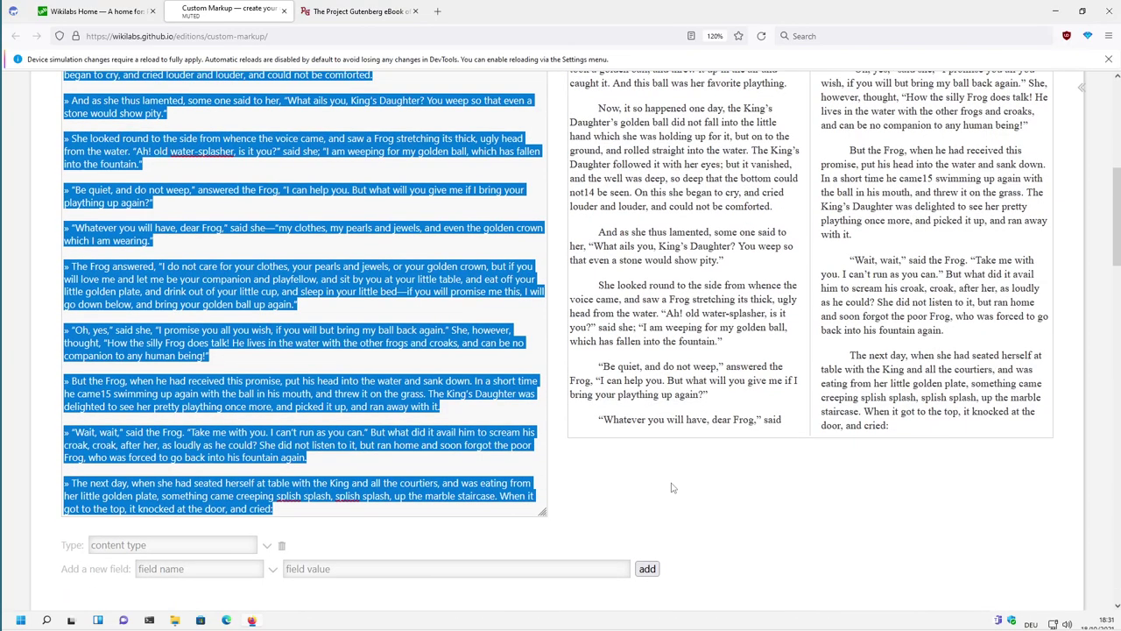
{"action": "scroll", "coordinate": [560, 351], "scroll_direction": "up", "scroll_amount": 5}
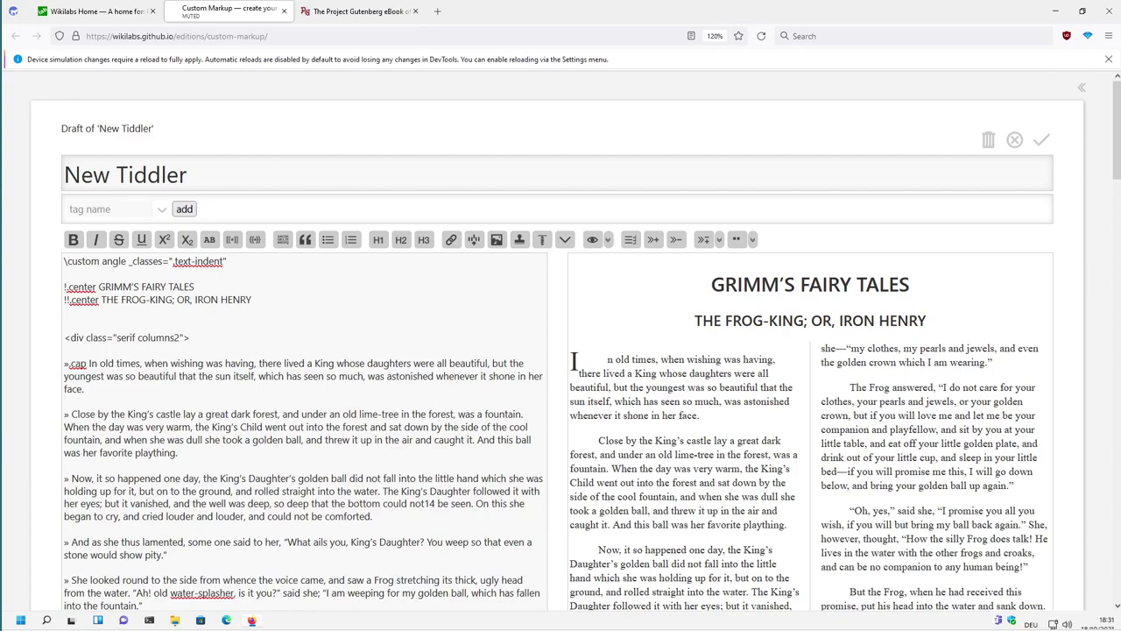
{"action": "scroll", "coordinate": [561, 350], "scroll_direction": "down", "scroll_amount": 2}
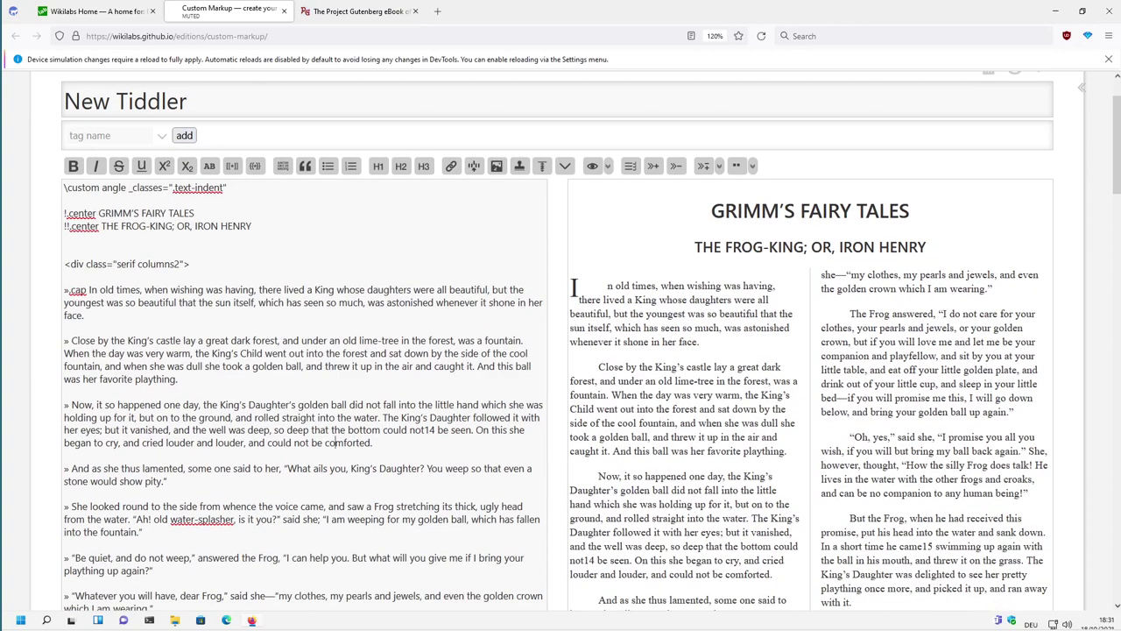
{"action": "scroll", "coordinate": [560, 350], "scroll_direction": "down", "scroll_amount": 4}
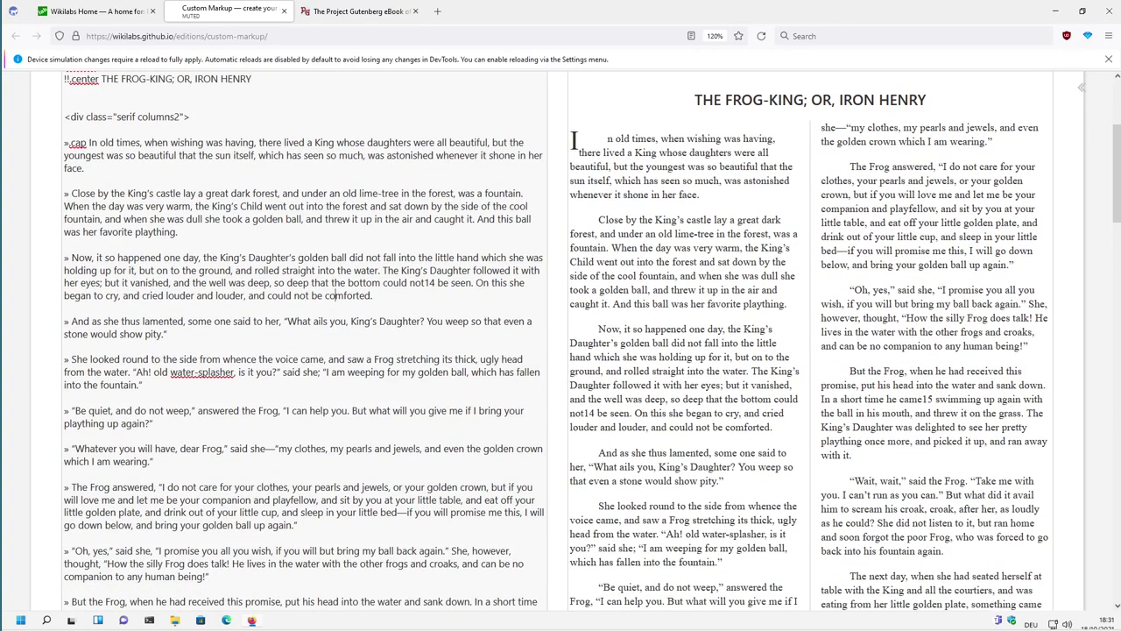
{"action": "scroll", "coordinate": [561, 350], "scroll_direction": "up", "scroll_amount": 4}
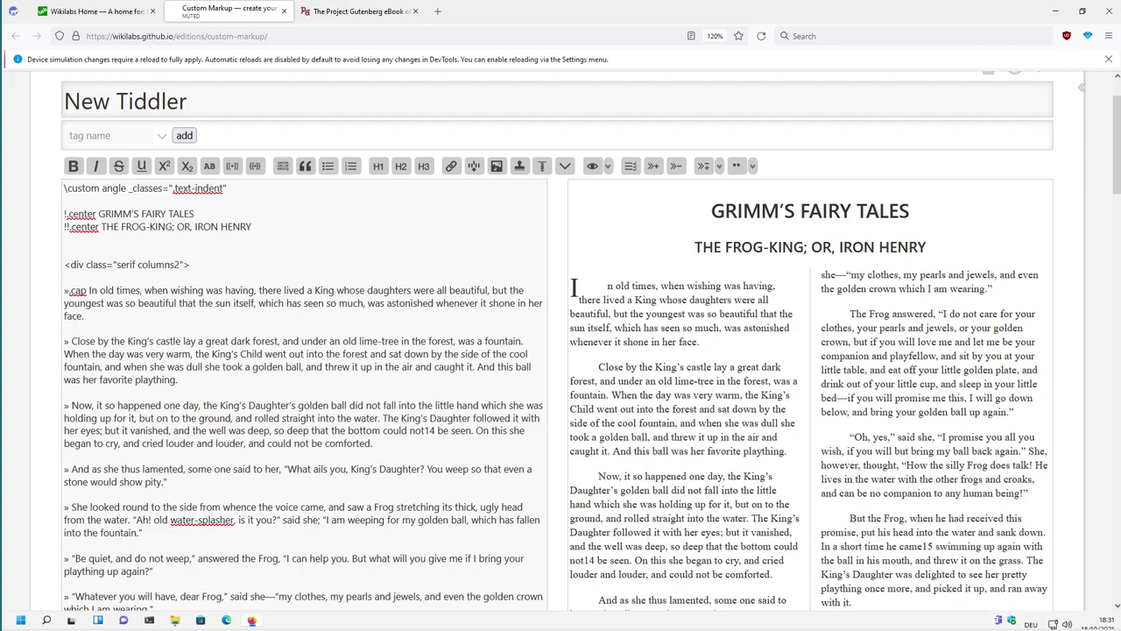
Inspect the HTML elements and classes of the first preview paragraphs in the browser's Inspector, and close it again
{"action": "double_click", "coordinate": [114, 187]}
{"action": "right_click", "coordinate": [689, 313]}
{"action": "left_click", "coordinate": [725, 456]}
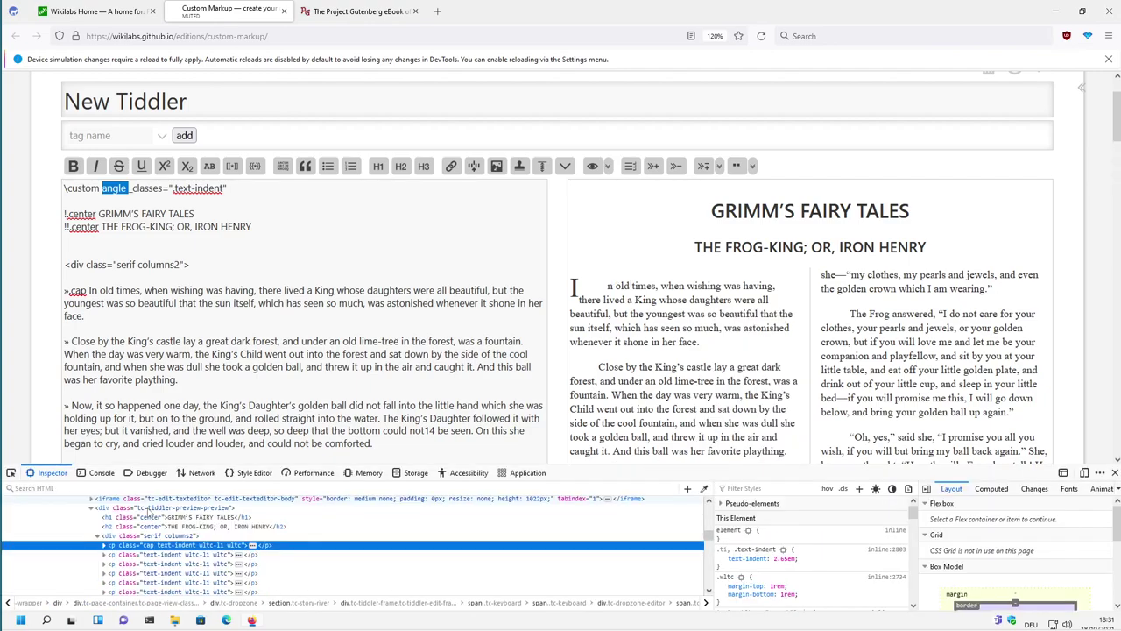
{"action": "left_click", "coordinate": [132, 555]}
{"action": "left_click", "coordinate": [131, 565]}
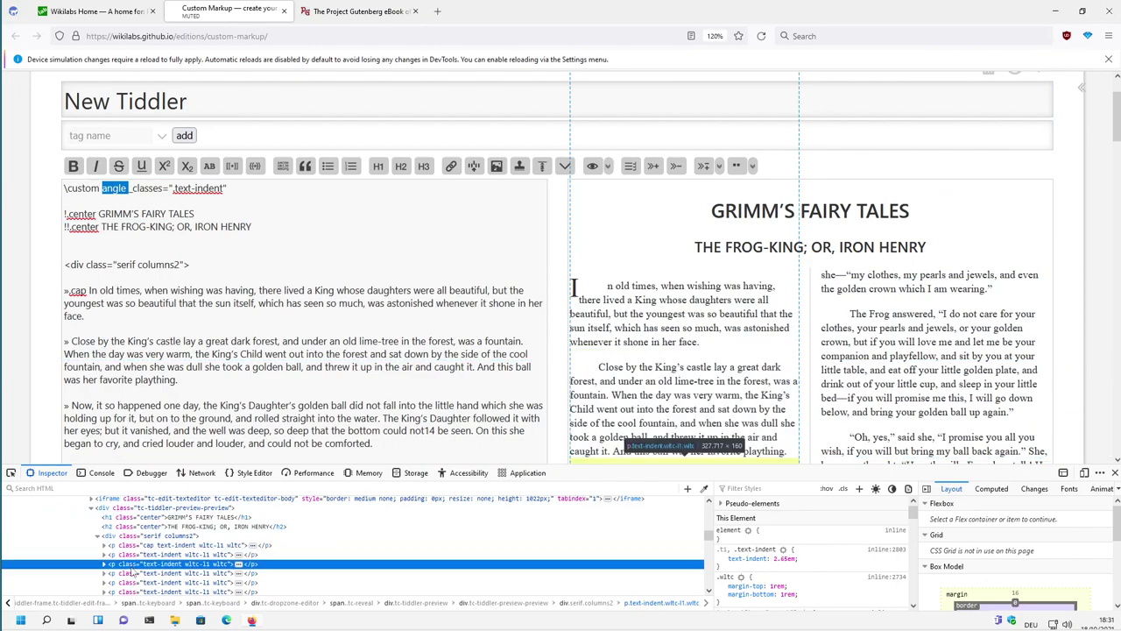
{"action": "left_click", "coordinate": [1114, 473]}
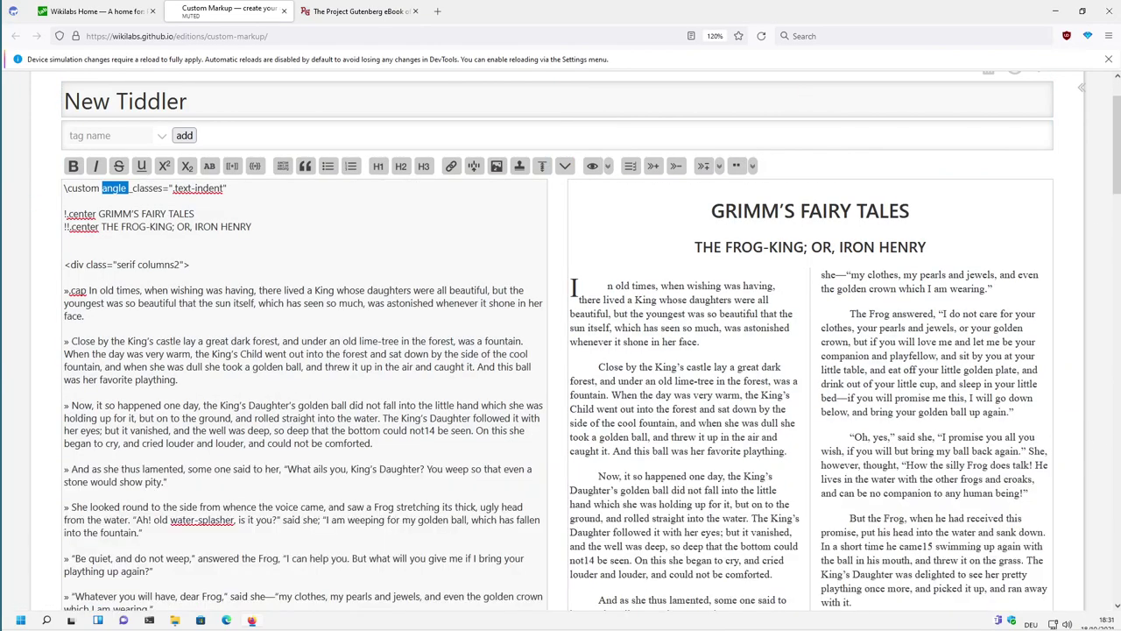
Add _element=div to the end of the \custom angle pragma and inspect the element of the first preview paragraph
{"action": "left_click", "coordinate": [226, 188]}
{"action": "type", "text": "_element=div"}
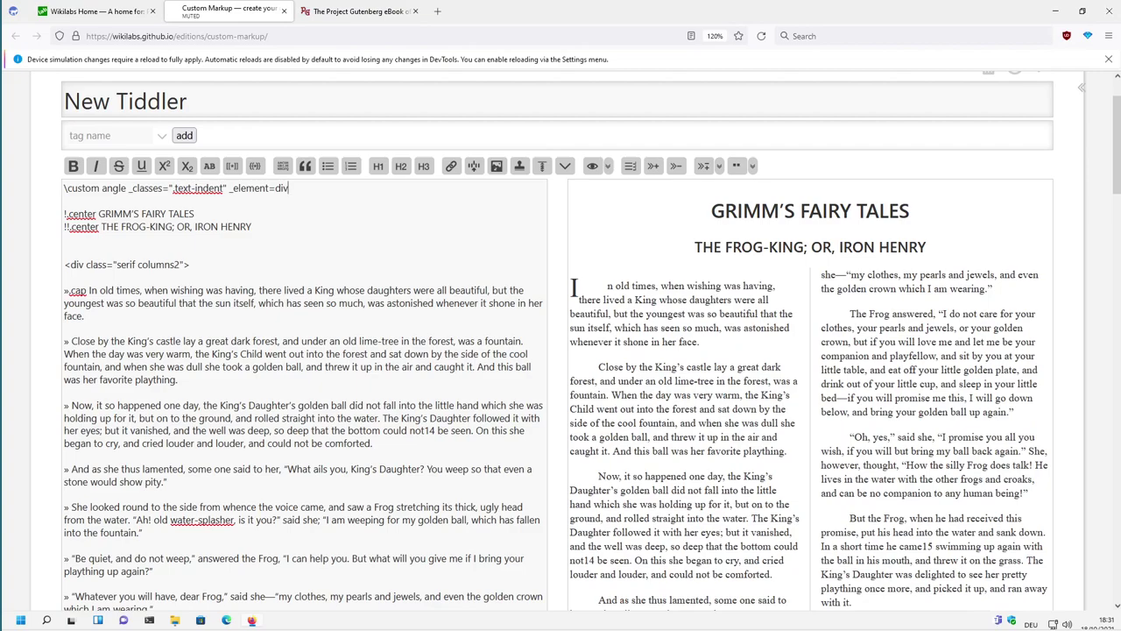
{"action": "right_click", "coordinate": [710, 303]}
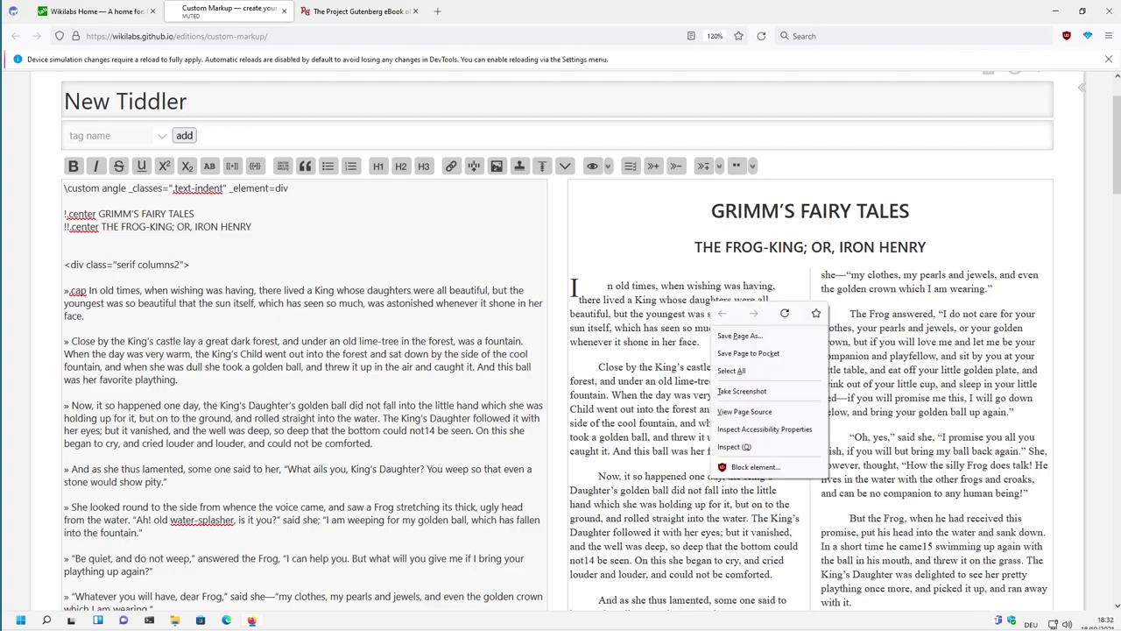
{"action": "left_click", "coordinate": [740, 457]}
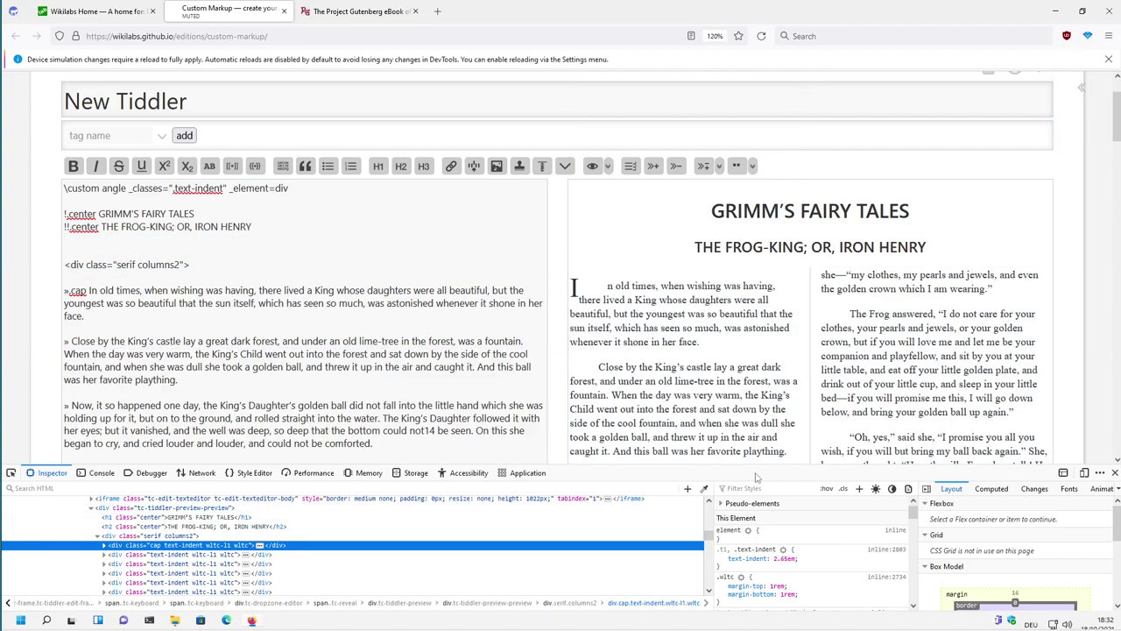
{"action": "left_click", "coordinate": [1115, 472]}
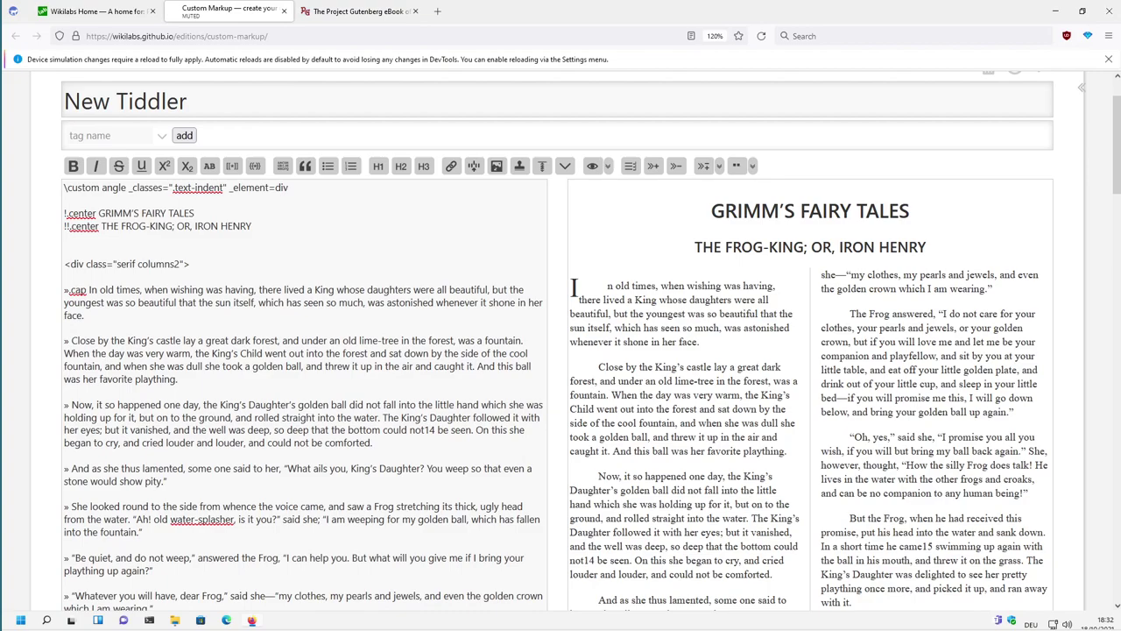
Try the prefix »p on the paragraph "And as she thus lamented" and inspect its HTML element in the preview
{"action": "type", "text": "p"}
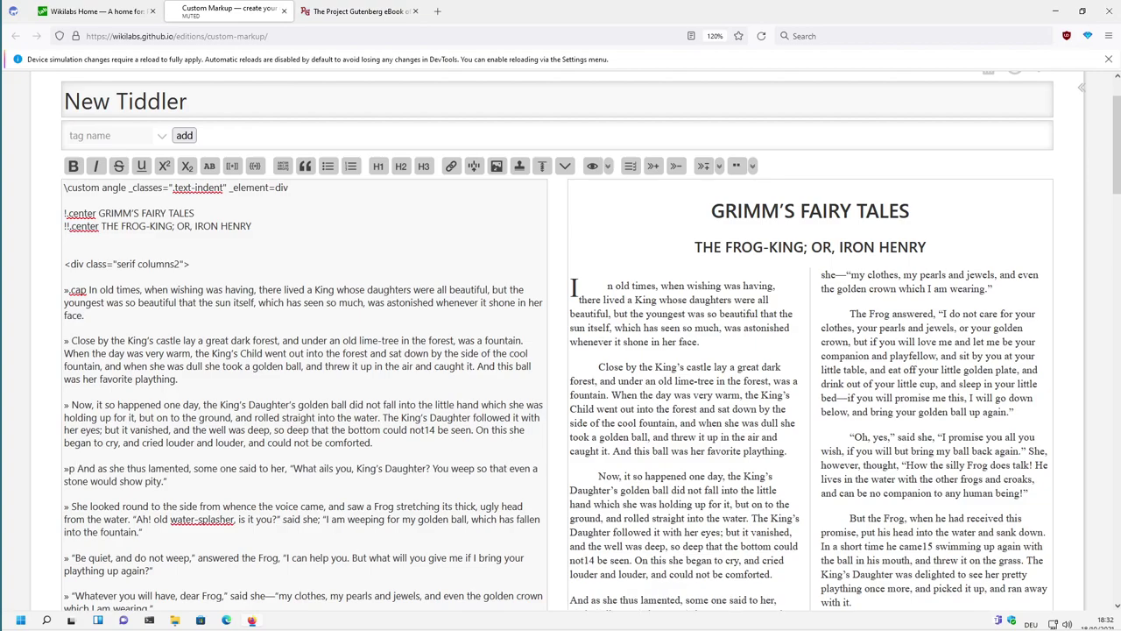
{"action": "scroll", "coordinate": [560, 341], "scroll_direction": "down", "scroll_amount": 1}
{"action": "right_click", "coordinate": [636, 350]}
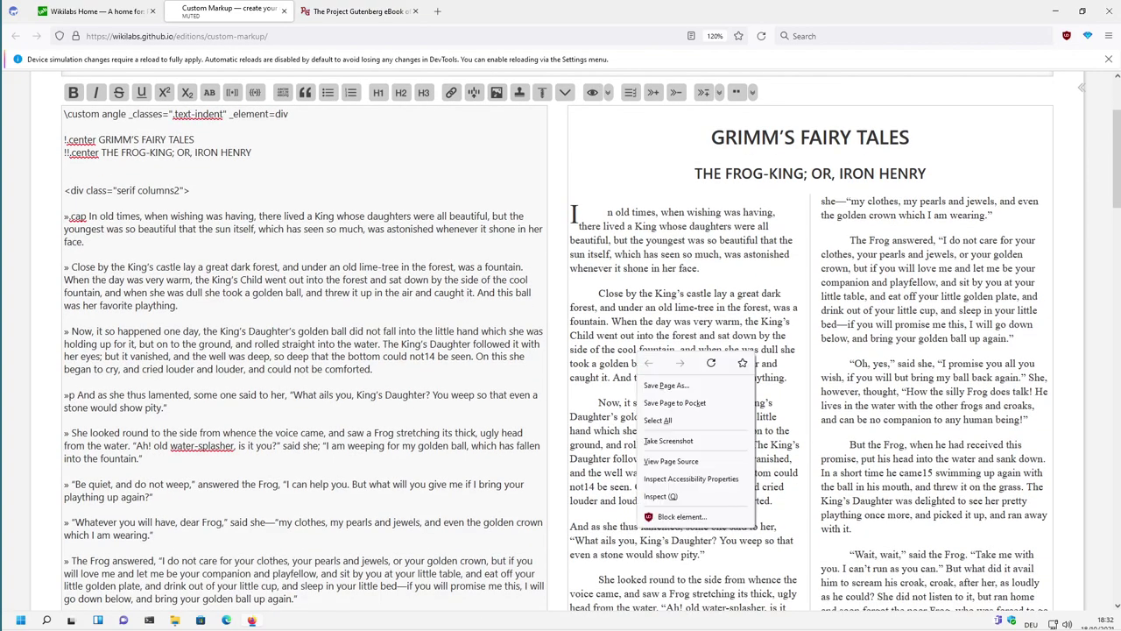
{"action": "left_click", "coordinate": [675, 515]}
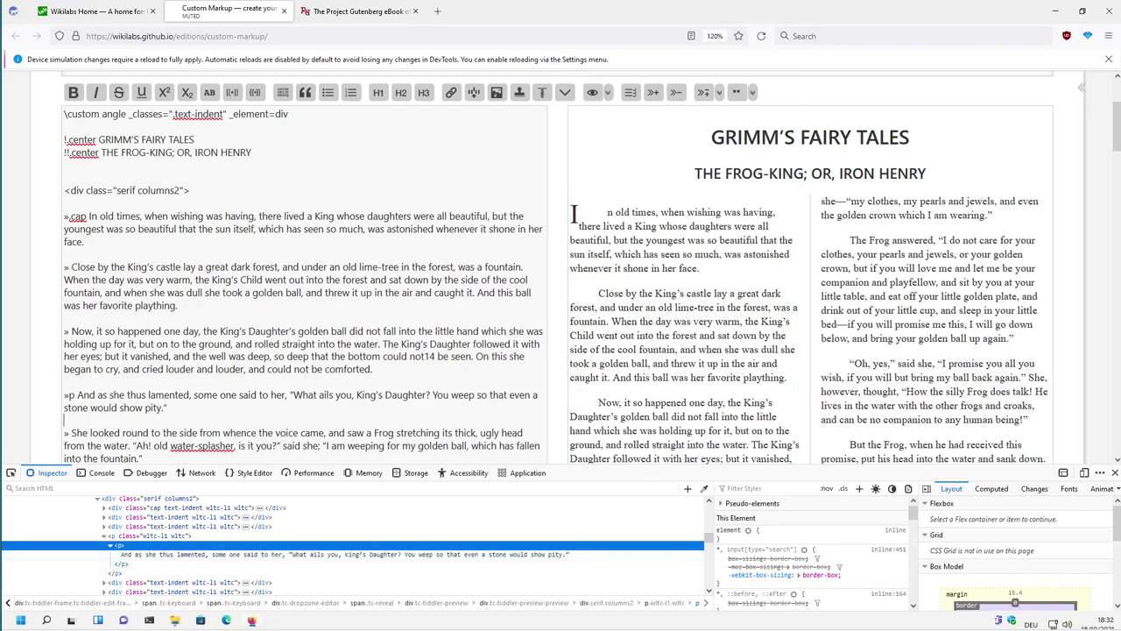
{"action": "scroll", "coordinate": [64, 272], "scroll_direction": "down", "scroll_amount": 3}
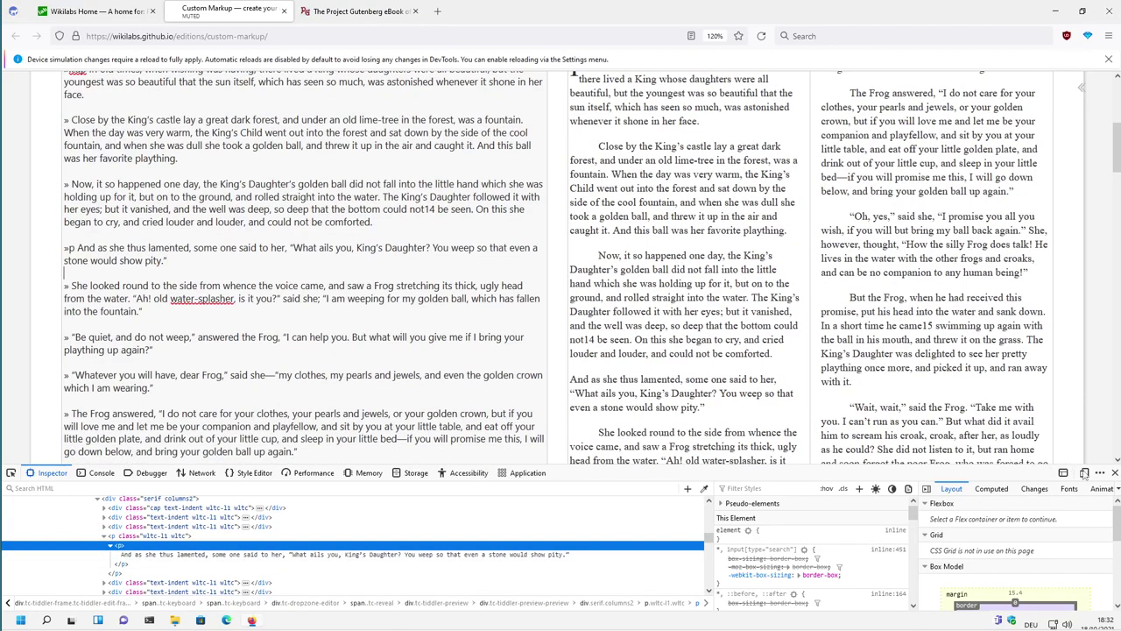
{"action": "left_click", "coordinate": [1113, 472]}
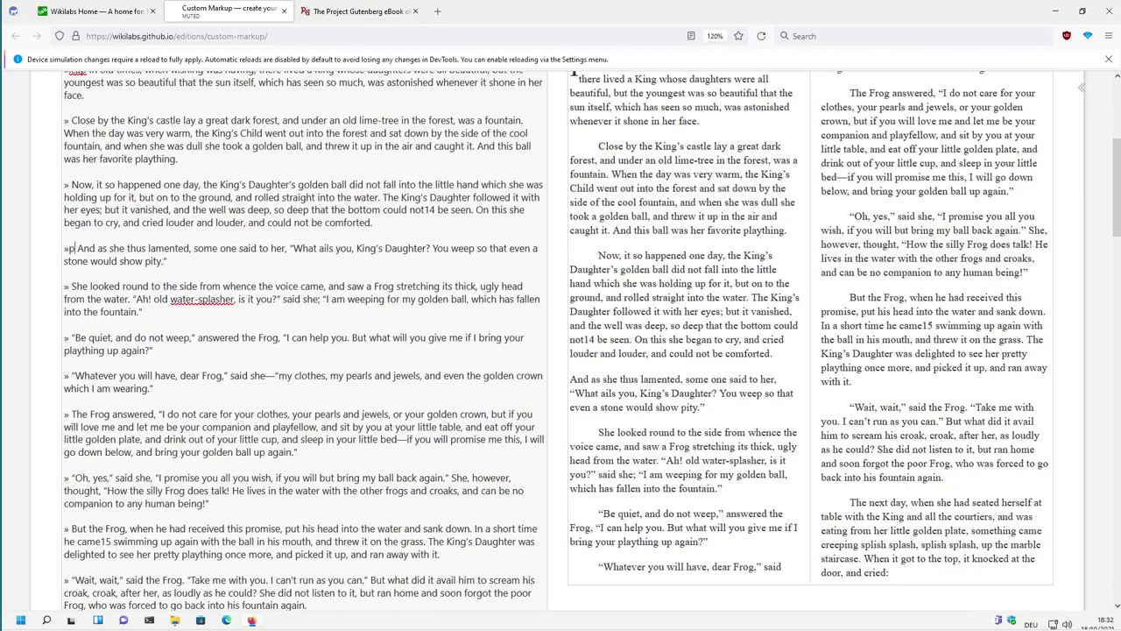
Try the prefix »p.text-indent on the paragraph "And as she thus lamented" and reduce it to » again
{"action": "type", "text": "."}
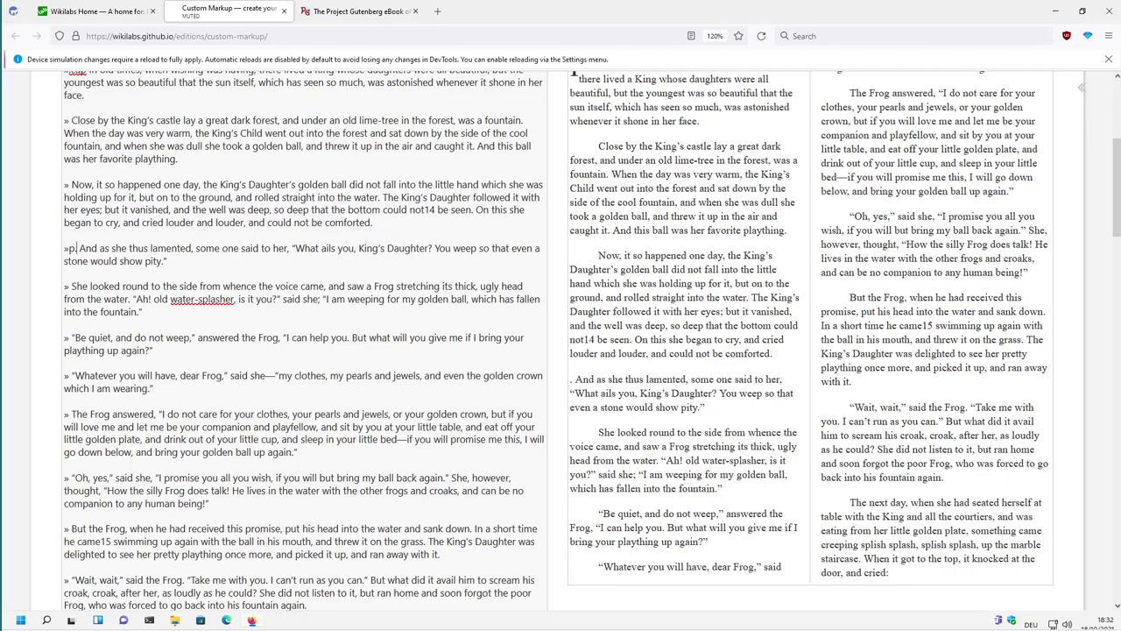
{"action": "type", "text": "text-indent"}
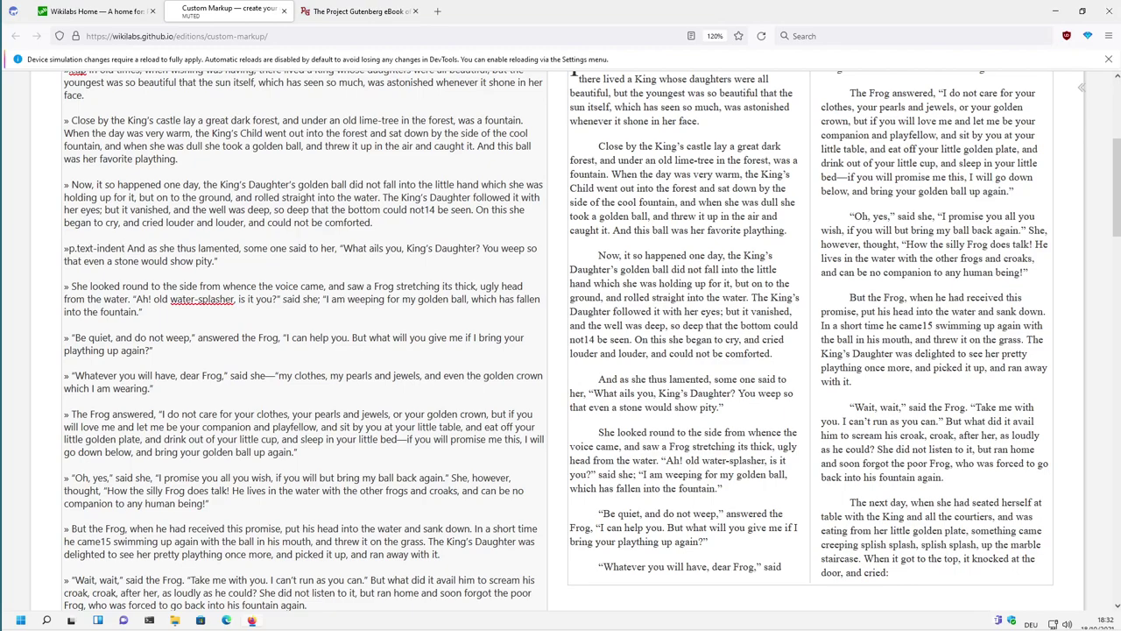
{"action": "scroll", "coordinate": [303, 342], "scroll_direction": "up", "scroll_amount": 2}
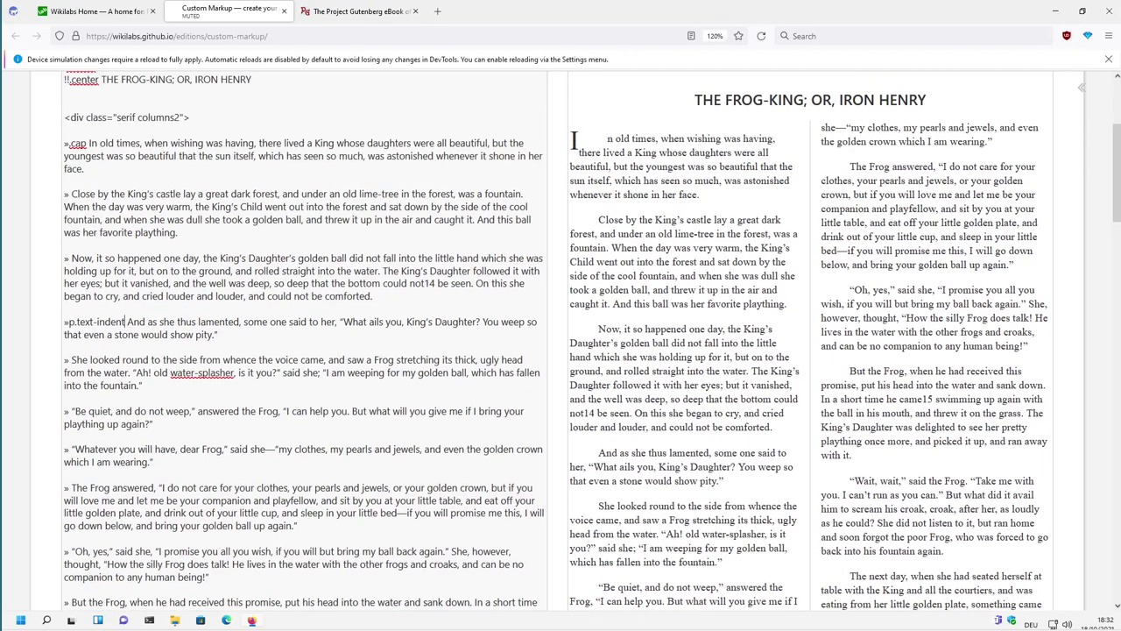
{"action": "left_click", "coordinate": [64, 322]}
{"action": "left_click_drag", "start_coordinate": [70, 321], "coordinate": [125, 323]}
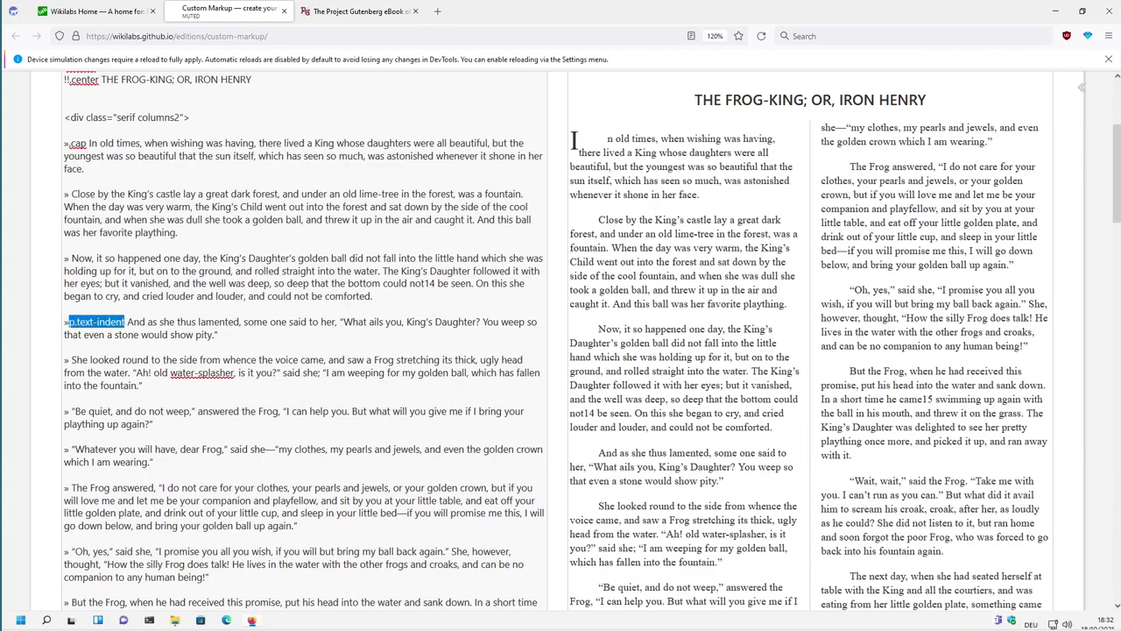
{"action": "key", "text": "Delete"}
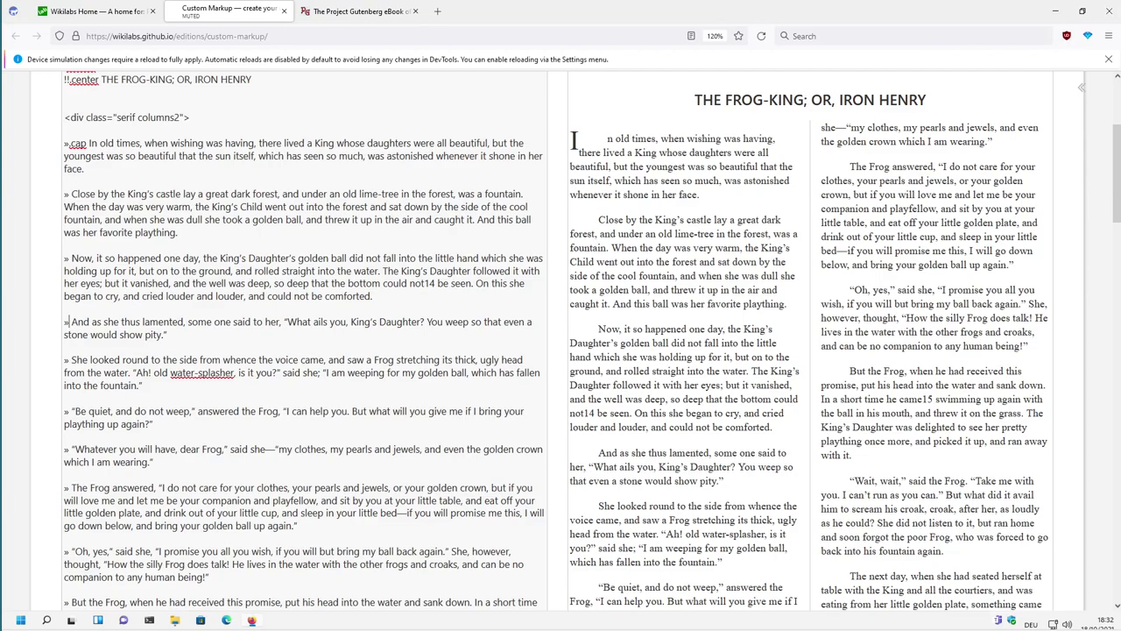
Try the prefix »aside on the paragraph "And as she thus lamented" and remove the word aside again
{"action": "scroll", "coordinate": [558, 341], "scroll_direction": "up", "scroll_amount": 3}
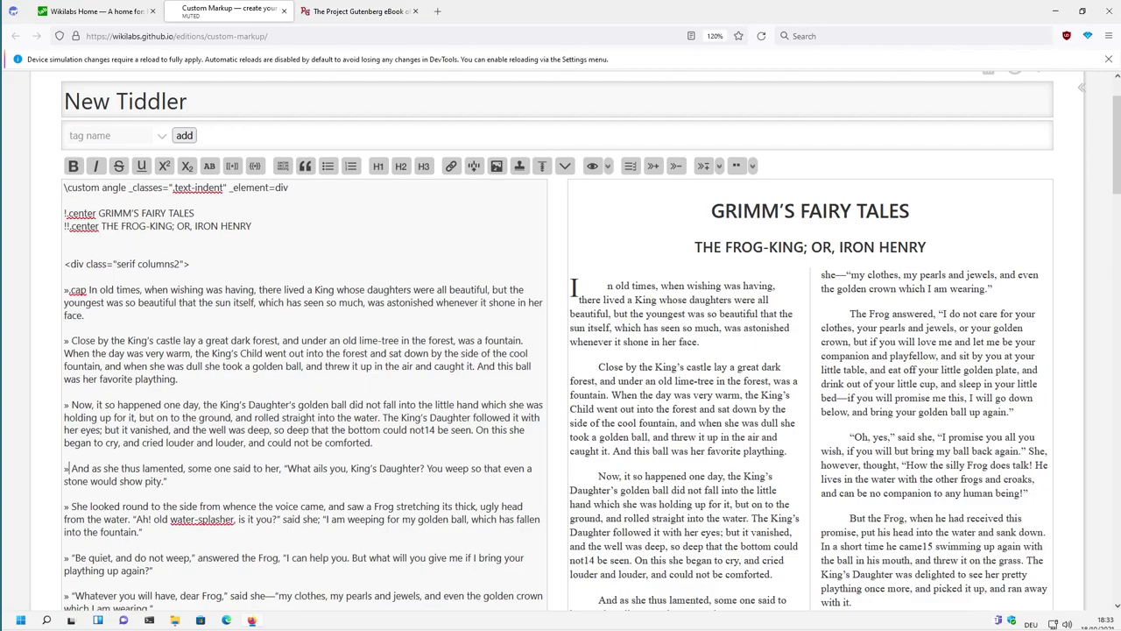
{"action": "type", "text": "aside"}
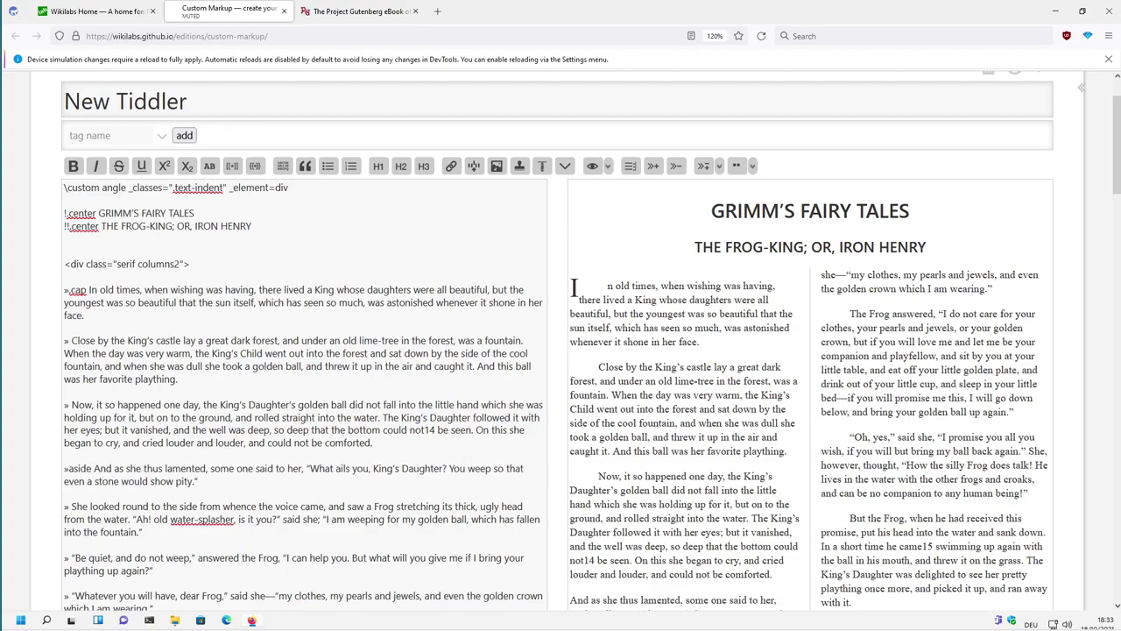
{"action": "scroll", "coordinate": [560, 341], "scroll_direction": "down", "scroll_amount": 3}
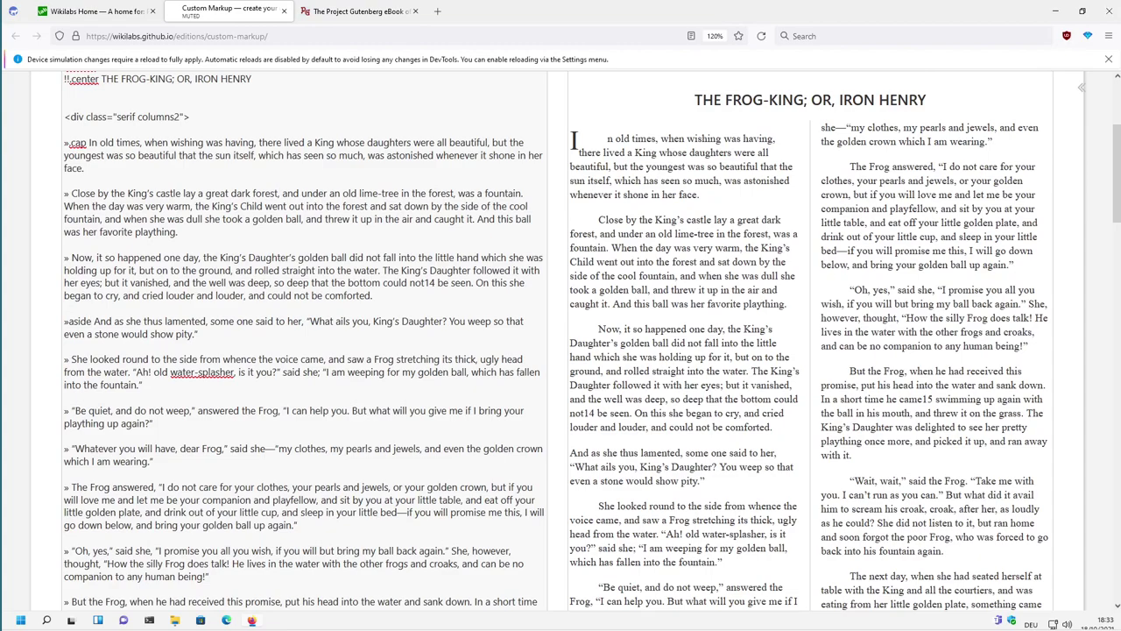
{"action": "double_click", "coordinate": [84, 321]}
{"action": "key", "text": "BackSpace"}
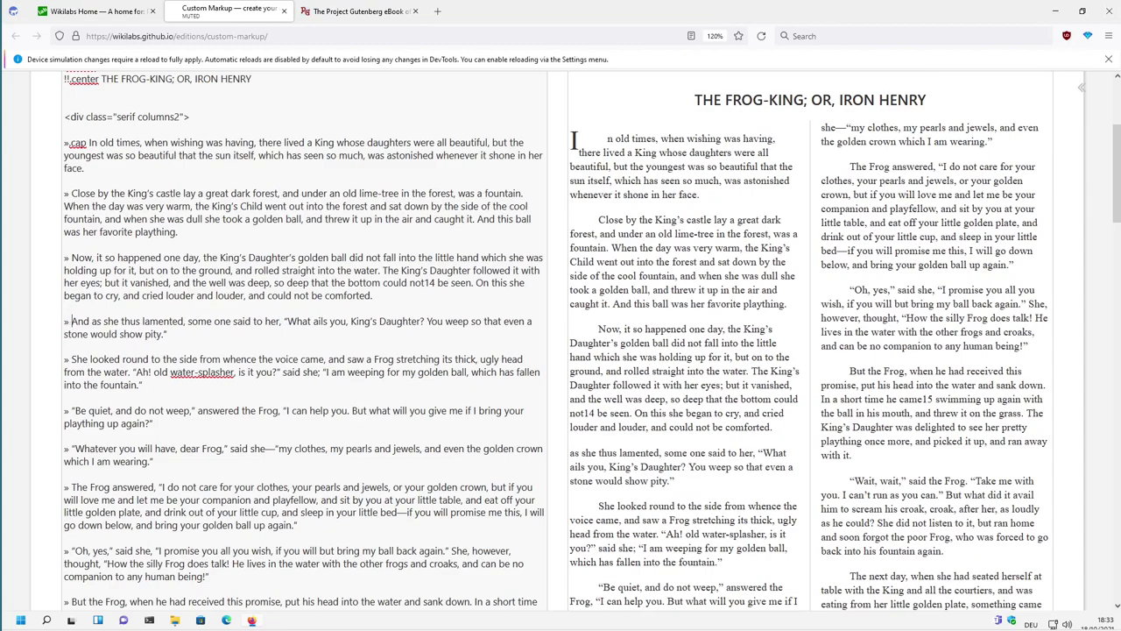
Show the sidebar with the Custom Markup presentation, look one slide ahead and return to "Create an e-book-like layout using wikitext"
{"action": "scroll", "coordinate": [561, 342], "scroll_direction": "up", "scroll_amount": 5}
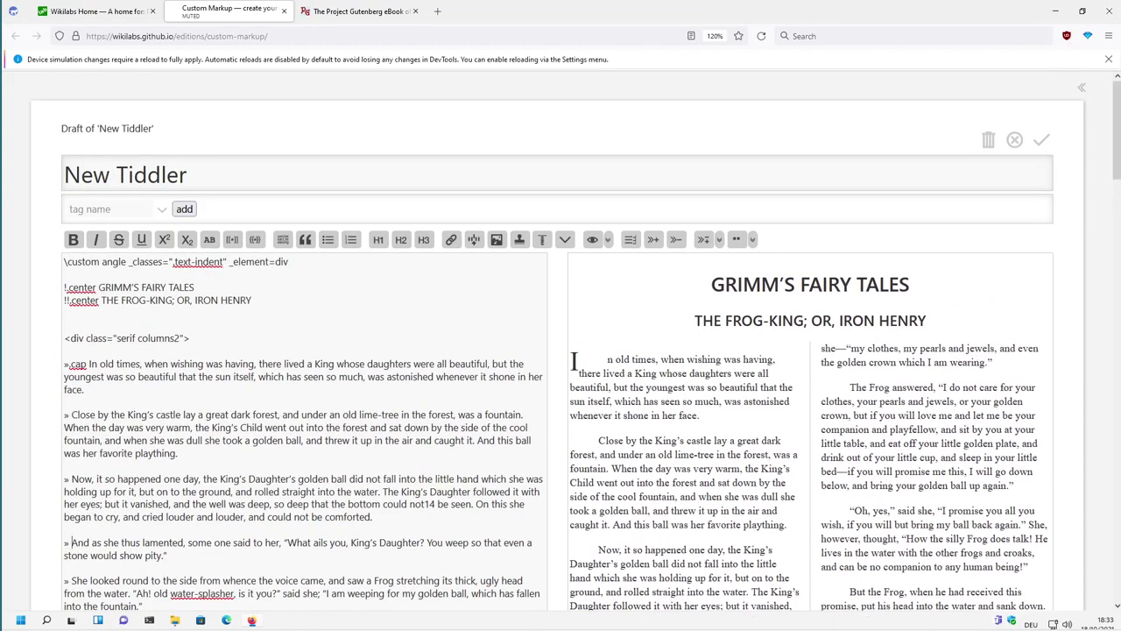
{"action": "left_click_drag", "start_coordinate": [85, 261], "coordinate": [114, 261]}
{"action": "left_click", "coordinate": [1084, 88]}
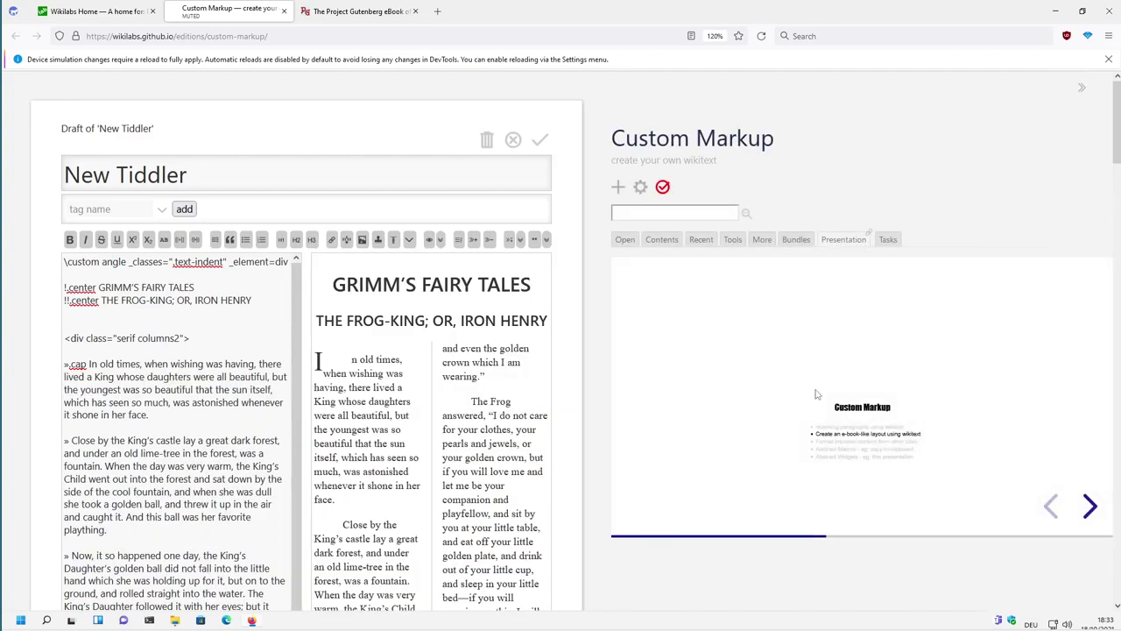
{"action": "left_click", "coordinate": [1089, 507]}
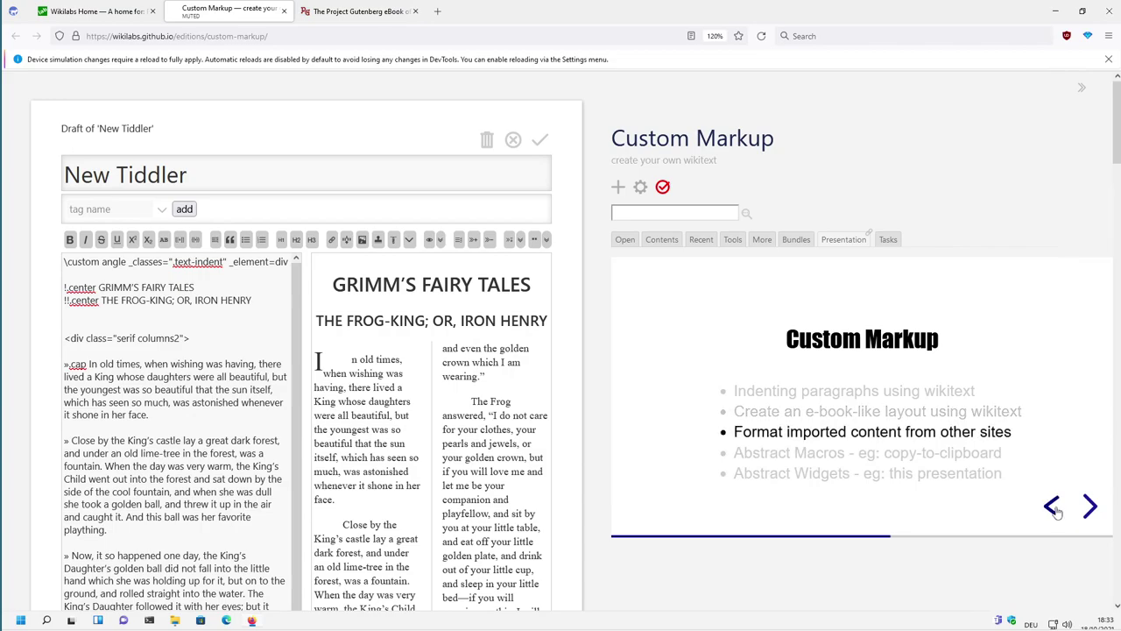
{"action": "left_click", "coordinate": [1053, 508]}
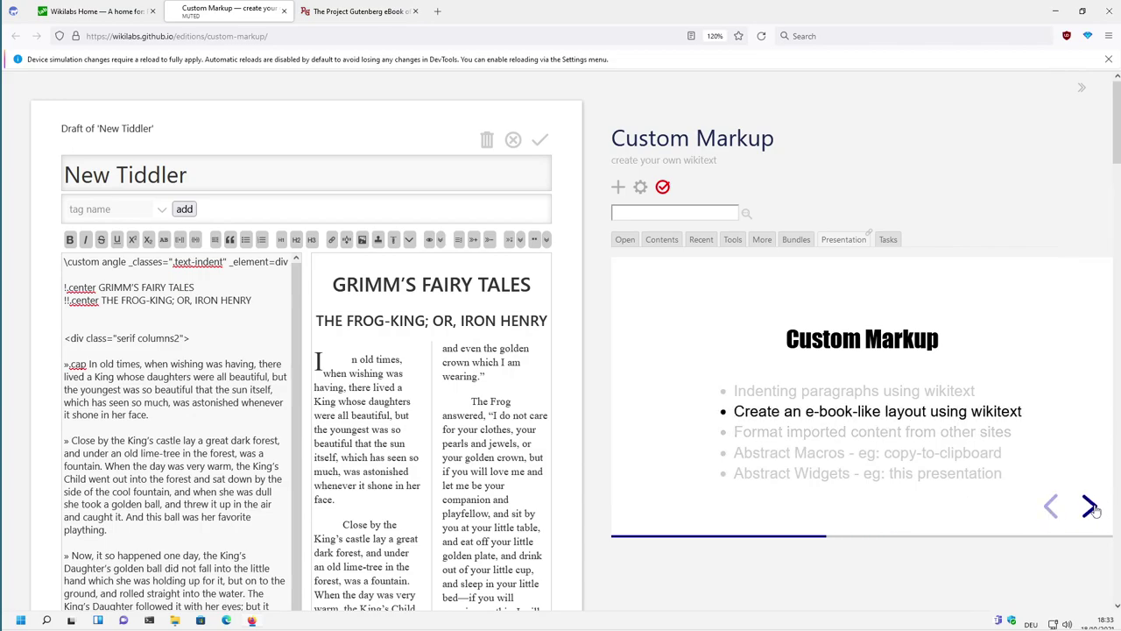
Check the original tale on the Project Gutenberg page, return to the wiki and save the New Tiddler draft
{"action": "left_click", "coordinate": [353, 12]}
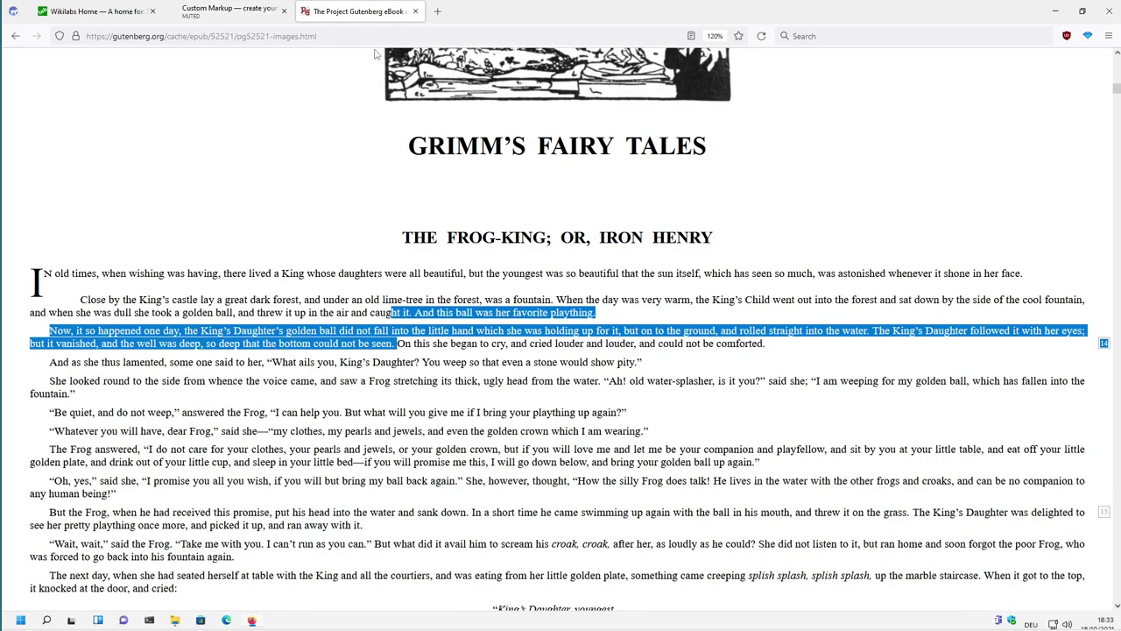
{"action": "left_click", "coordinate": [230, 12]}
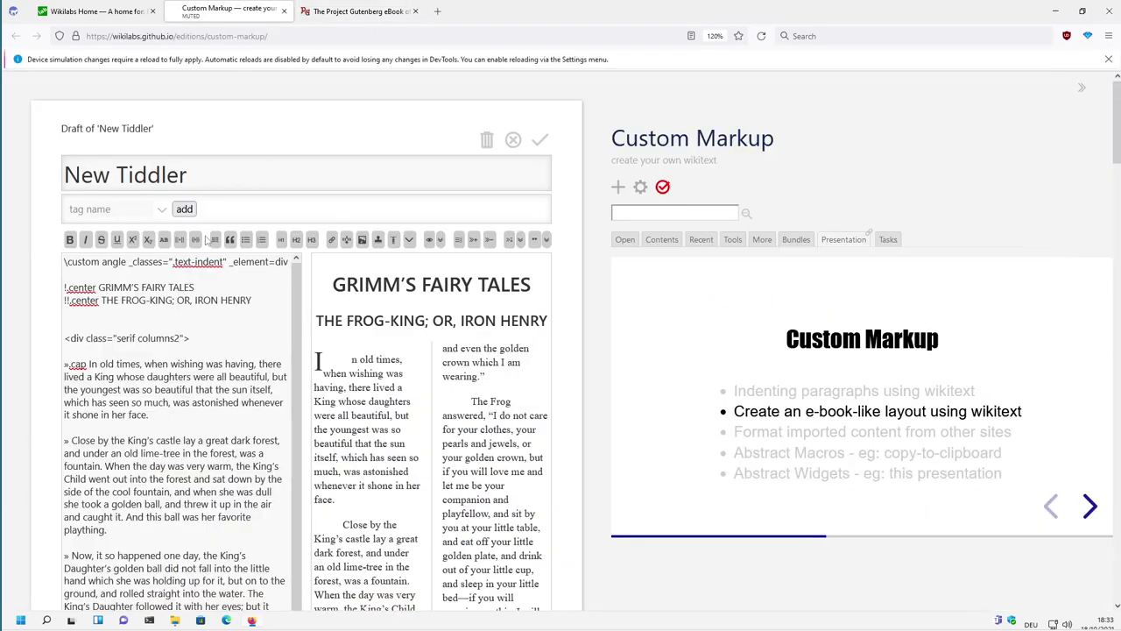
{"action": "left_click", "coordinate": [542, 140]}
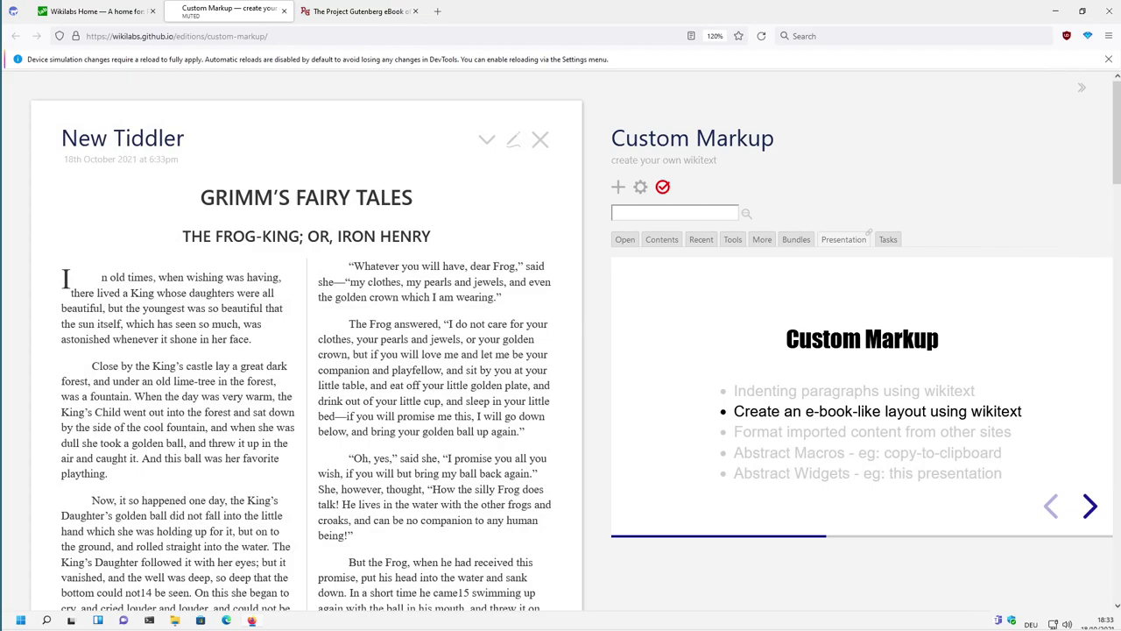
Look through the saved tiddler and advance the sidebar presentation to "Format imported content from other sites"
{"action": "scroll", "coordinate": [307, 350], "scroll_direction": "down", "scroll_amount": 5}
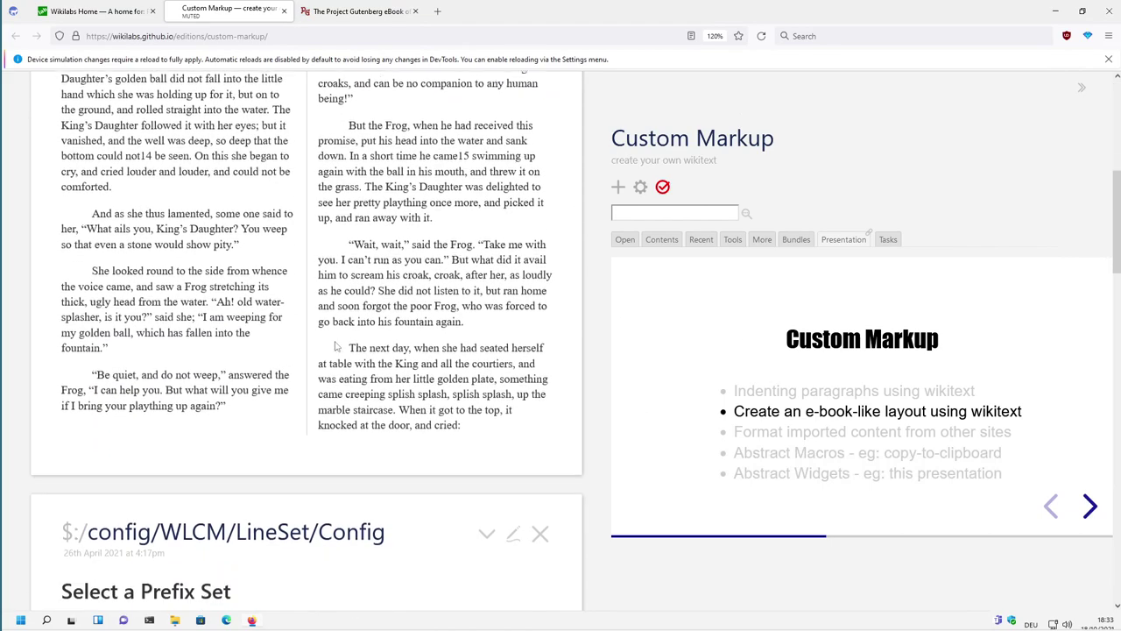
{"action": "scroll", "coordinate": [307, 351], "scroll_direction": "up", "scroll_amount": 2}
{"action": "scroll", "coordinate": [307, 350], "scroll_direction": "up", "scroll_amount": 3}
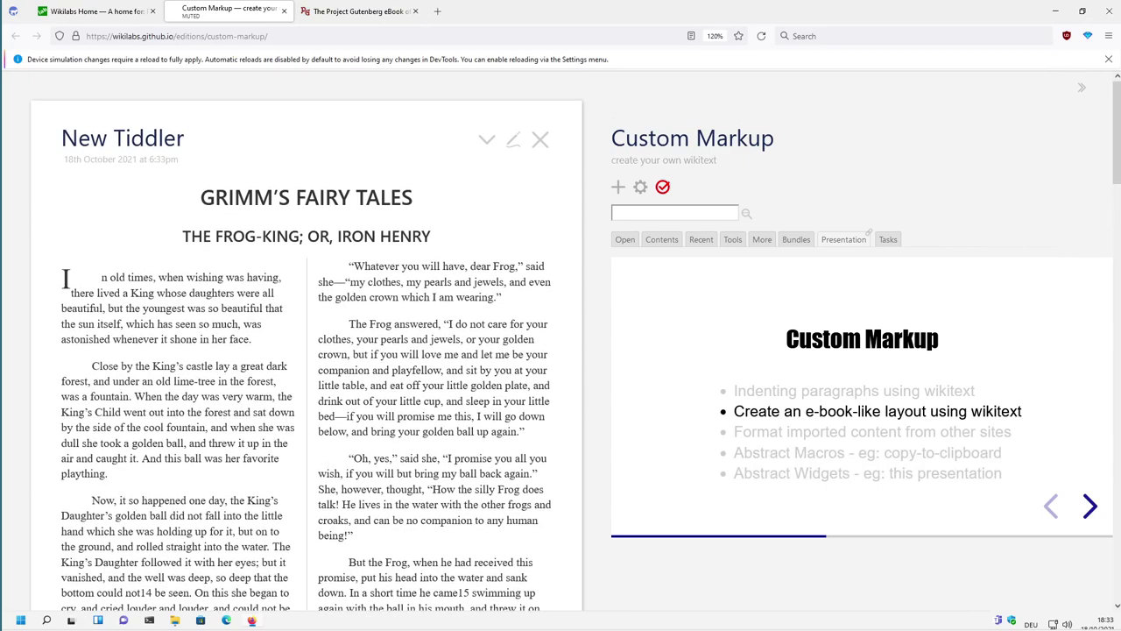
{"action": "left_click", "coordinate": [1090, 506]}
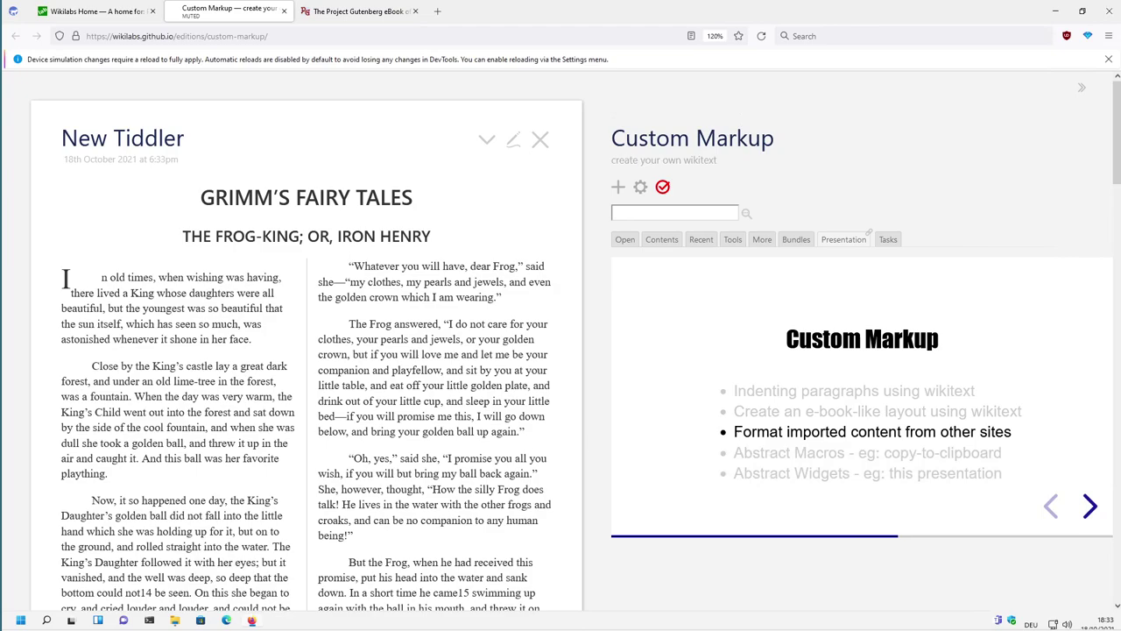